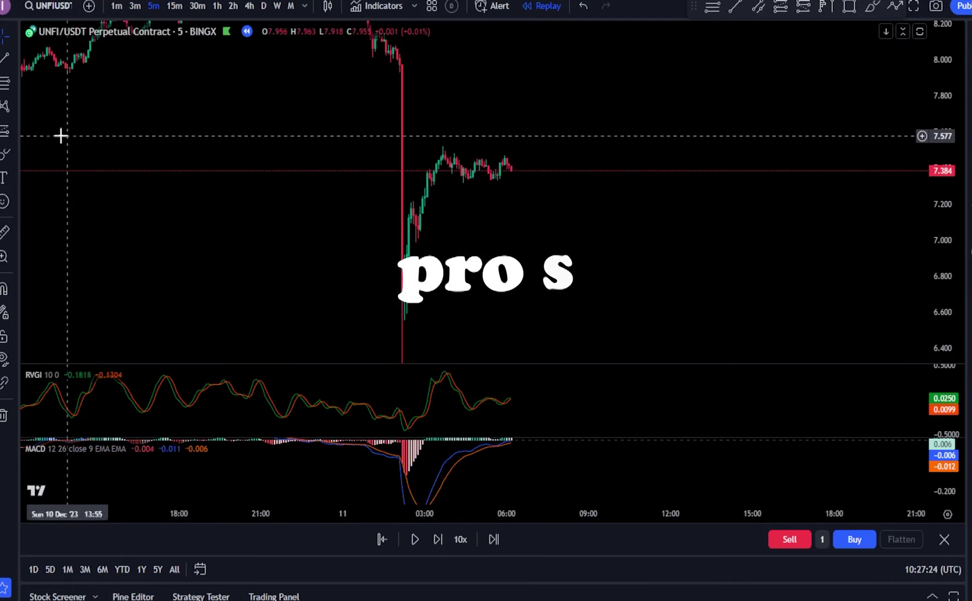
# Step: Place a short position at the latest candle with entry about 7.367, stop 7.530 and target 6.839
pyautogui.click(14, 133)
pyautogui.click(66, 177)
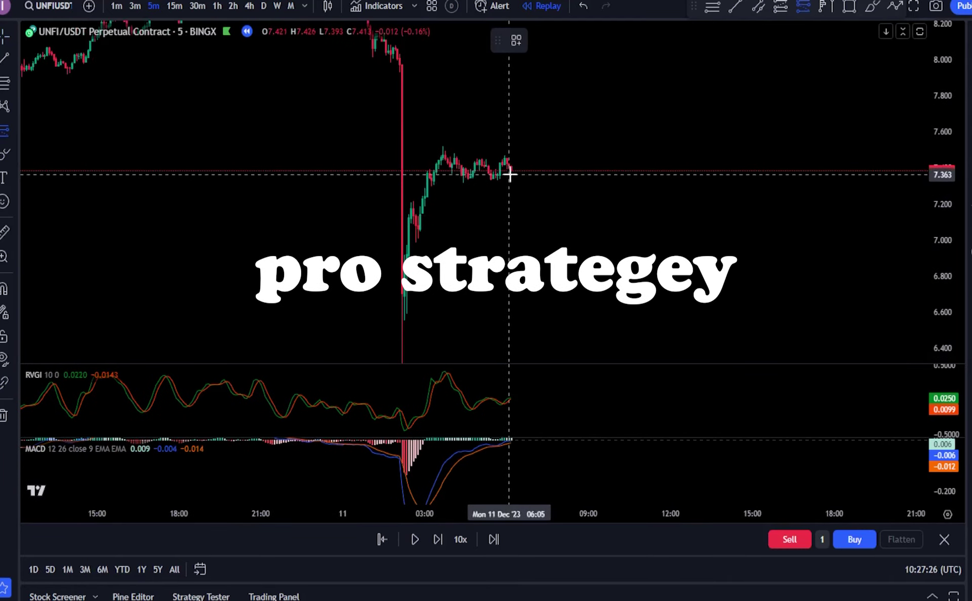
pyautogui.click(510, 175)
pyautogui.moveTo(514, 77); pyautogui.dragTo(515, 144)
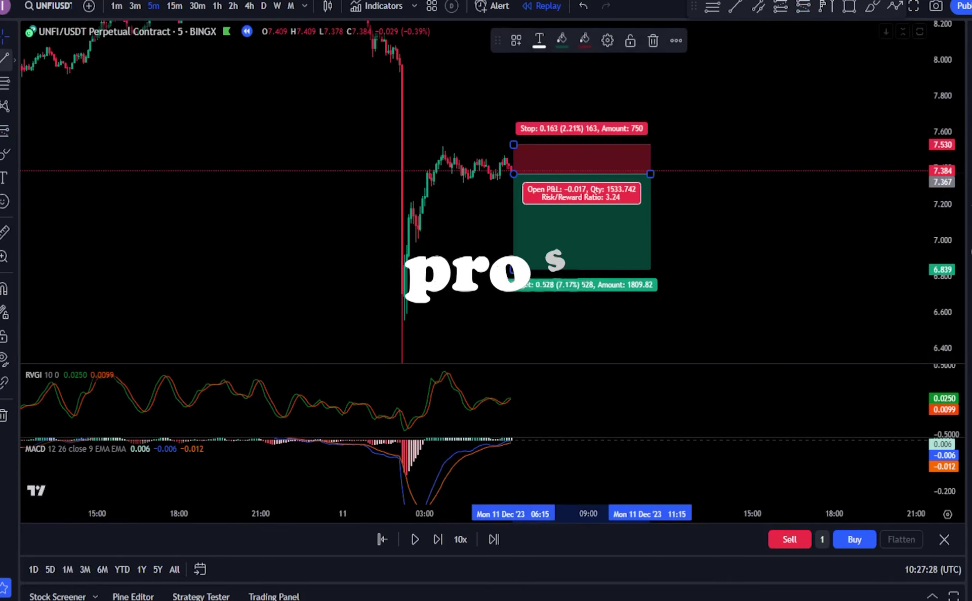
# Step: Draw a descending trend line over the recent highs, from about 7.545 down to 7.269 on 11 Dec at 12:10
pyautogui.click(336, 133)
pyautogui.click(420, 142)
pyautogui.click(675, 192)
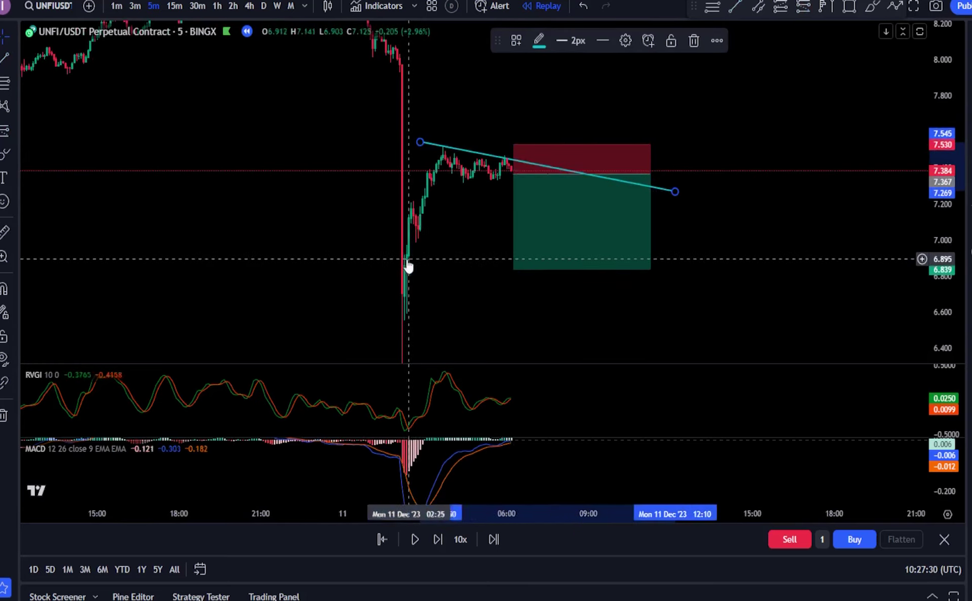
# Step: Play the replay past the short entry and pause it at about 16:00 on 11 Dec
pyautogui.moveTo(408, 261); pyautogui.dragTo(420, 245)
pyautogui.scroll(3, 367, 235)
pyautogui.scroll(-2, 429, 386)
pyautogui.click(413, 544)
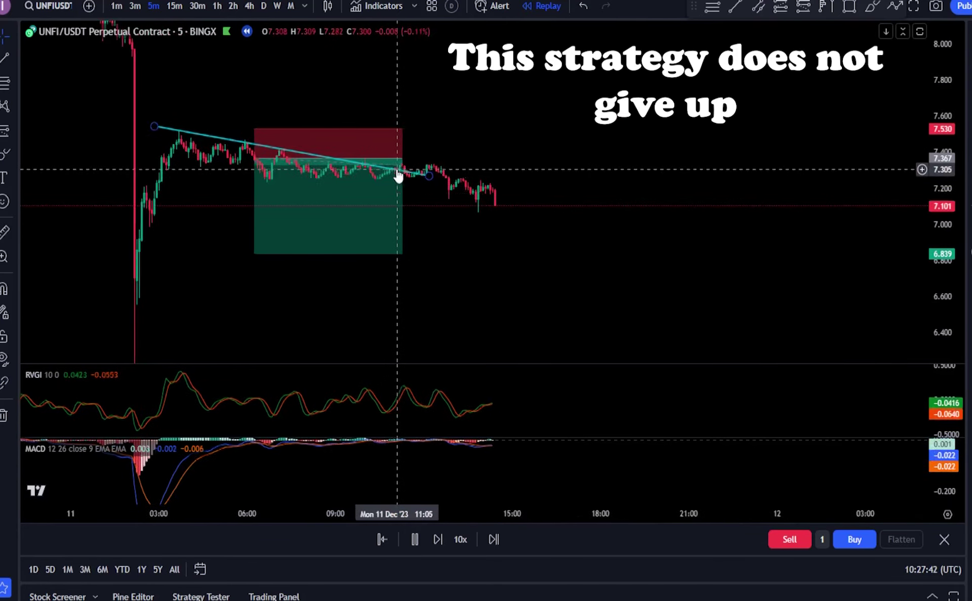
pyautogui.click(411, 545)
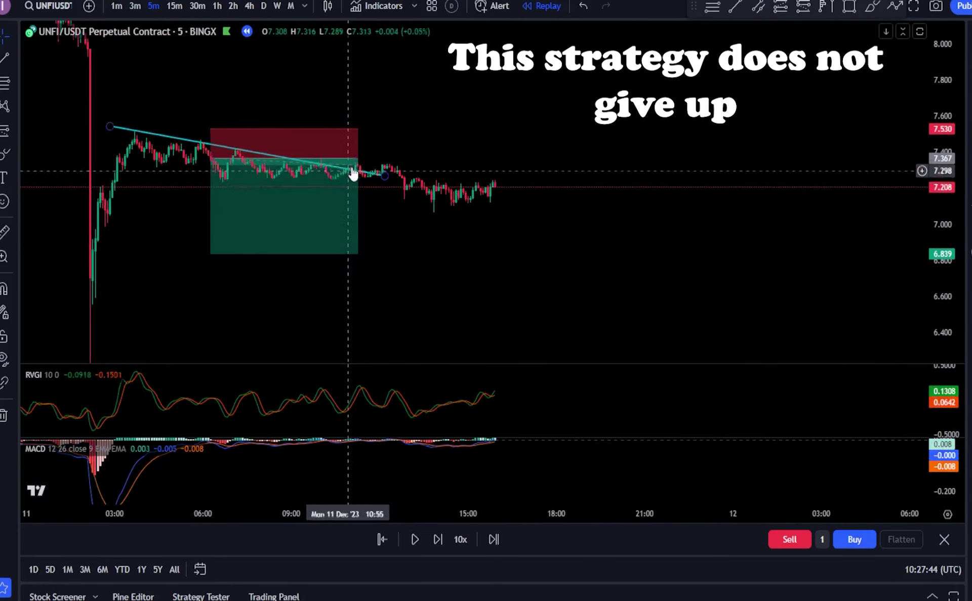
# Step: Extend the short position's end to 11 Dec 20:55 and run the replay on until about 22:00
pyautogui.moveTo(358, 158); pyautogui.dragTo(644, 195)
pyautogui.scroll(-2, 618, 243)
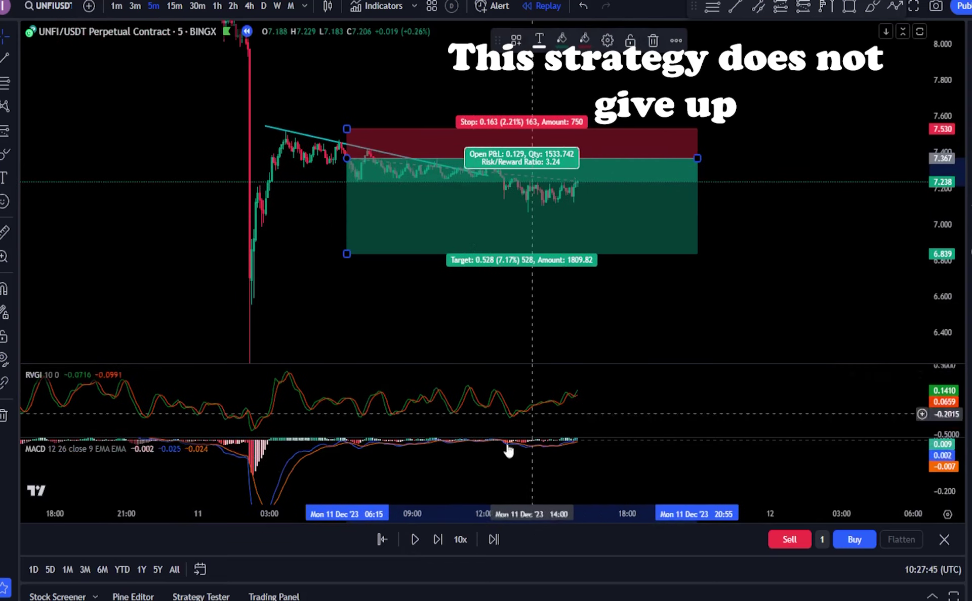
pyautogui.click(414, 540)
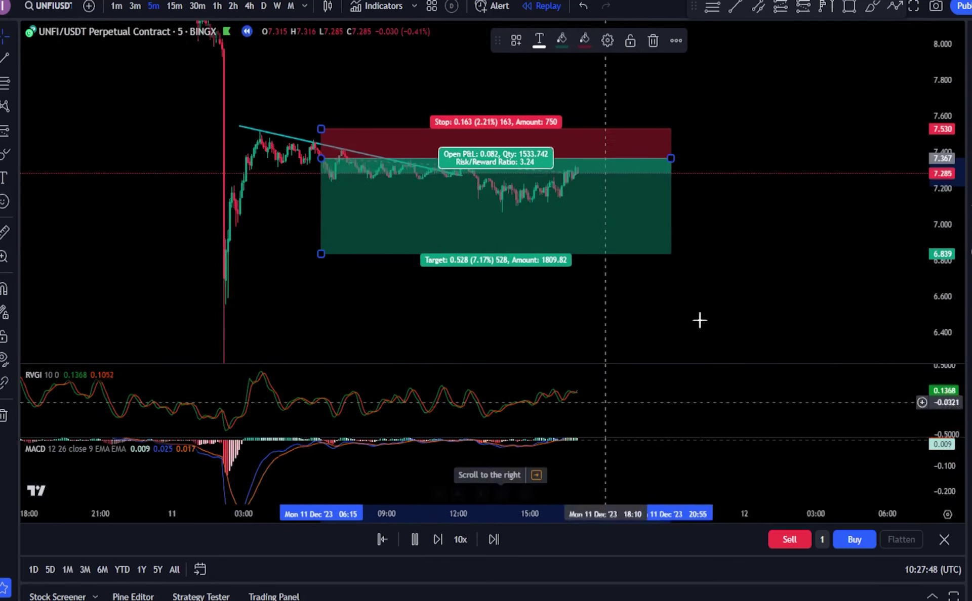
pyautogui.click(755, 256)
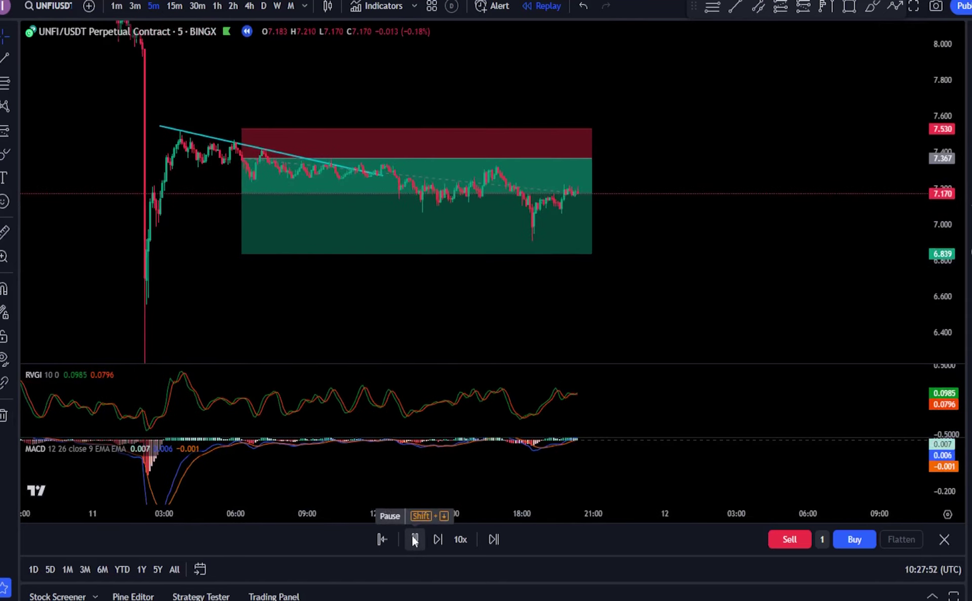
pyautogui.click(414, 540)
# Step: Draw a nearly horizontal trend line along the lows at about 6.906 and another across the highs starting at about 7.501
pyautogui.scroll(-6, 576, 258)
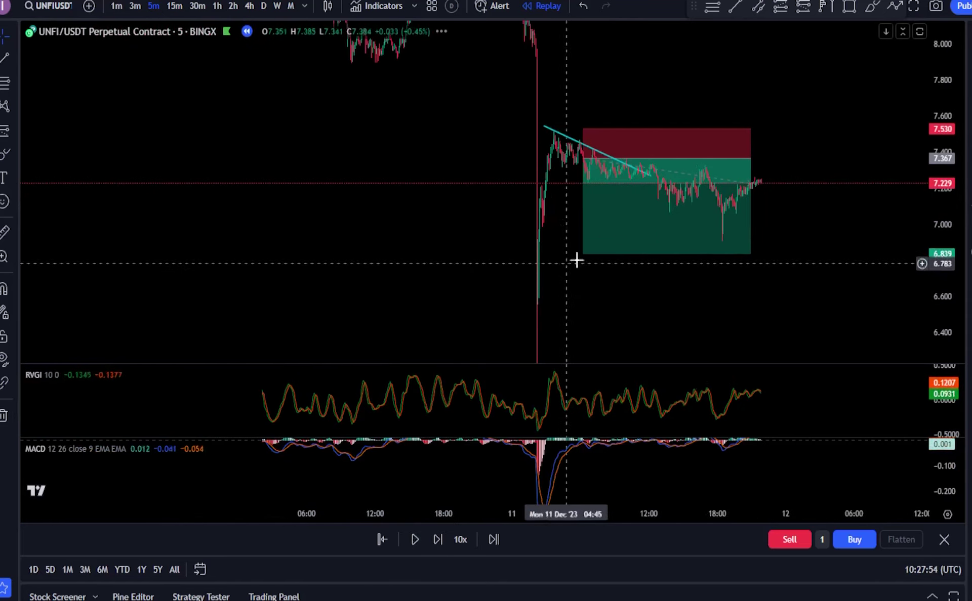
pyautogui.moveTo(713, 271); pyautogui.dragTo(586, 285)
pyautogui.scroll(3, 586, 285)
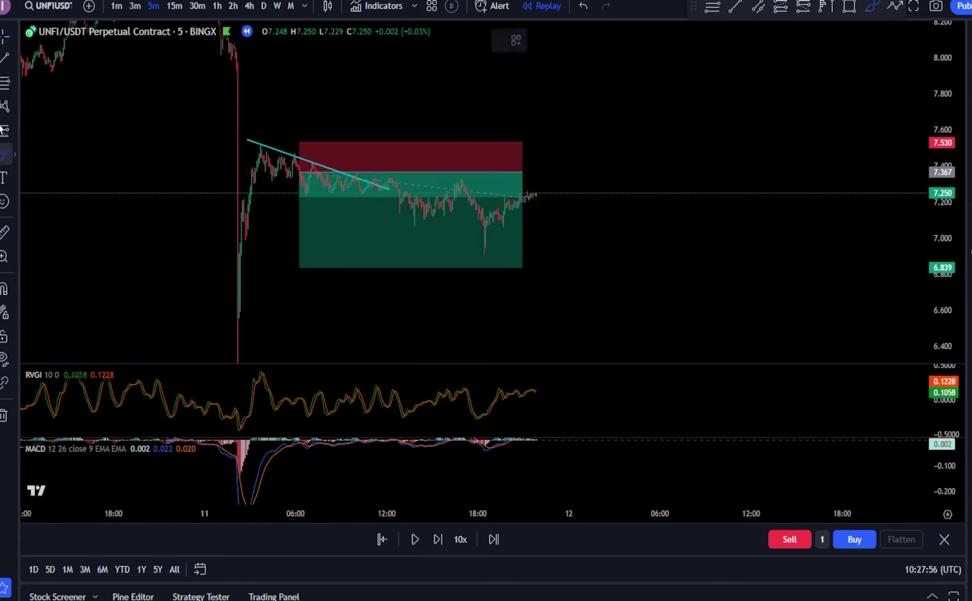
pyautogui.click(240, 255)
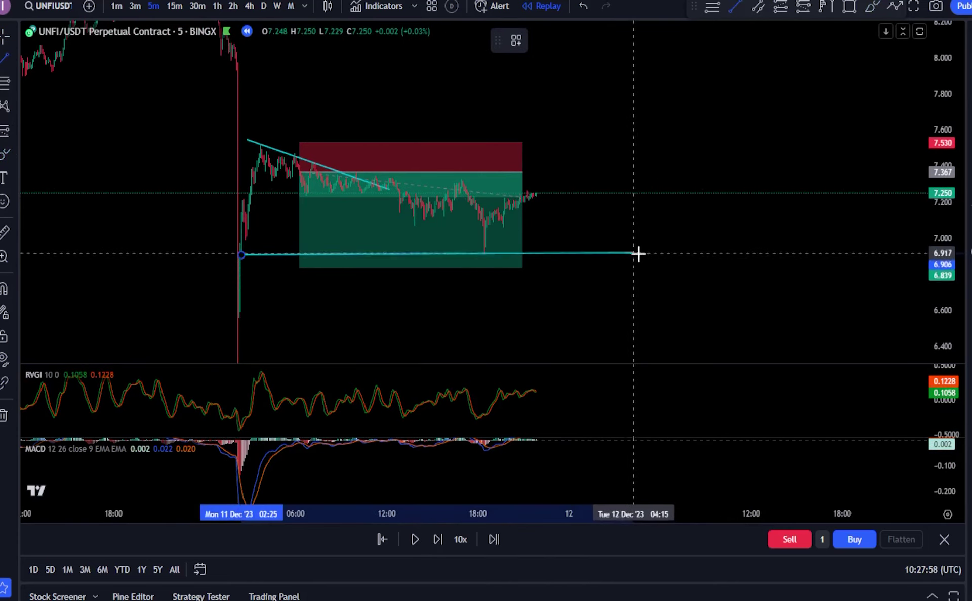
pyautogui.click(651, 257)
pyautogui.click(208, 148)
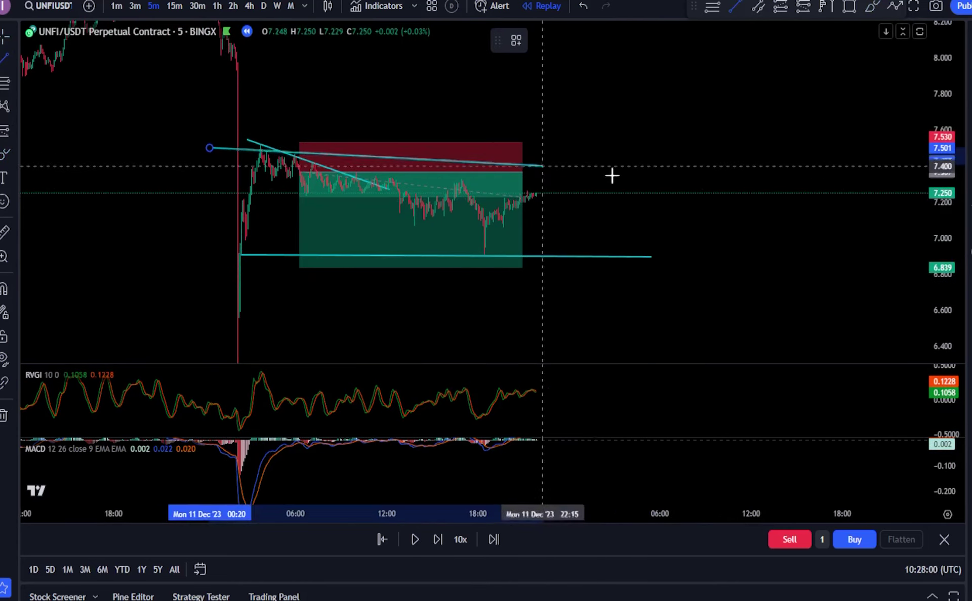
pyautogui.click(733, 165)
# Step: Delete the short position and the gently sloping trend line across the highs
pyautogui.click(489, 151)
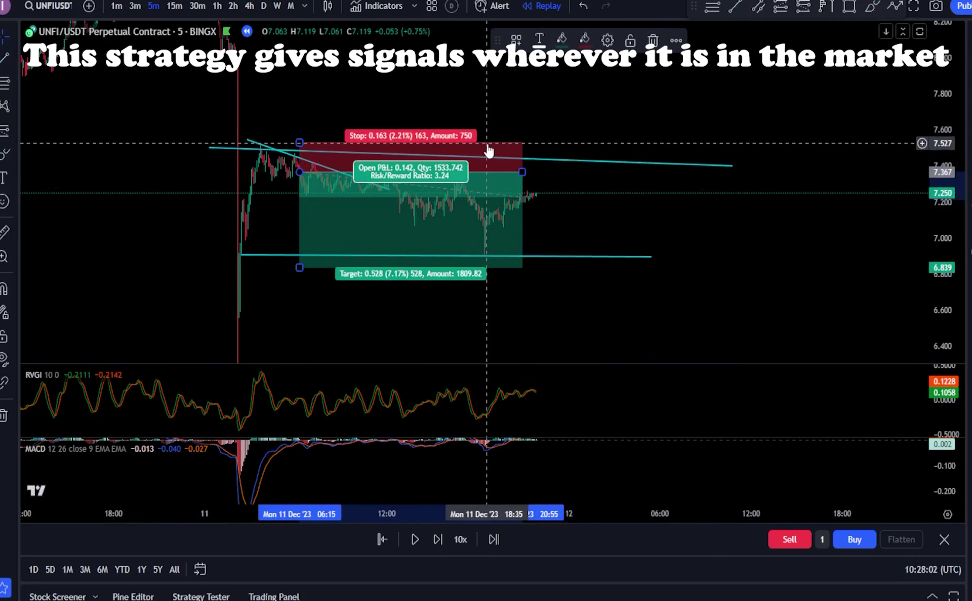
pyautogui.press('Delete')
pyautogui.click(552, 166)
pyautogui.press('Delete')
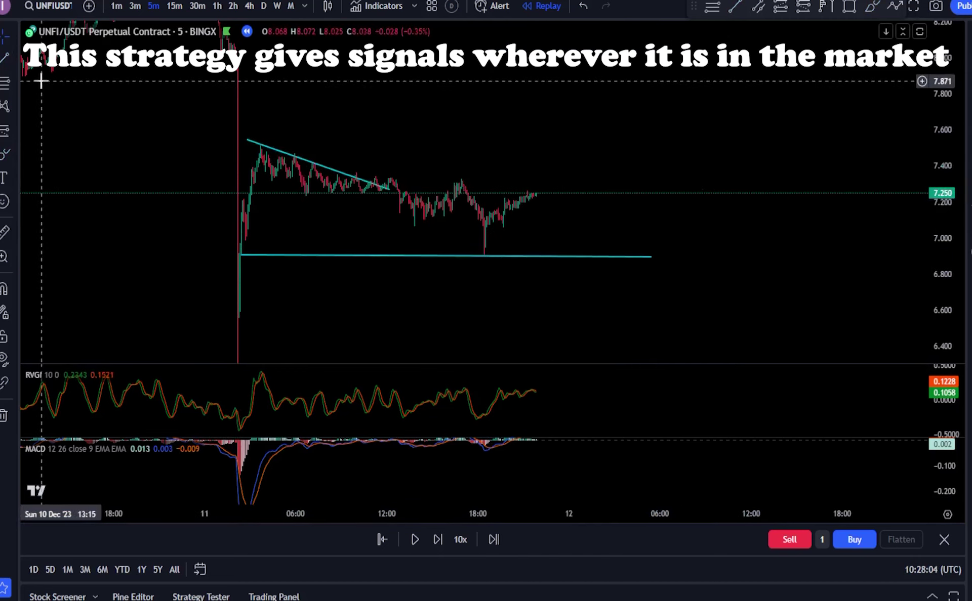
# Step: Place a horizontal ray at about 7.454 along the resistance highs, starting left of the rebound
pyautogui.click(15, 61)
pyautogui.click(87, 206)
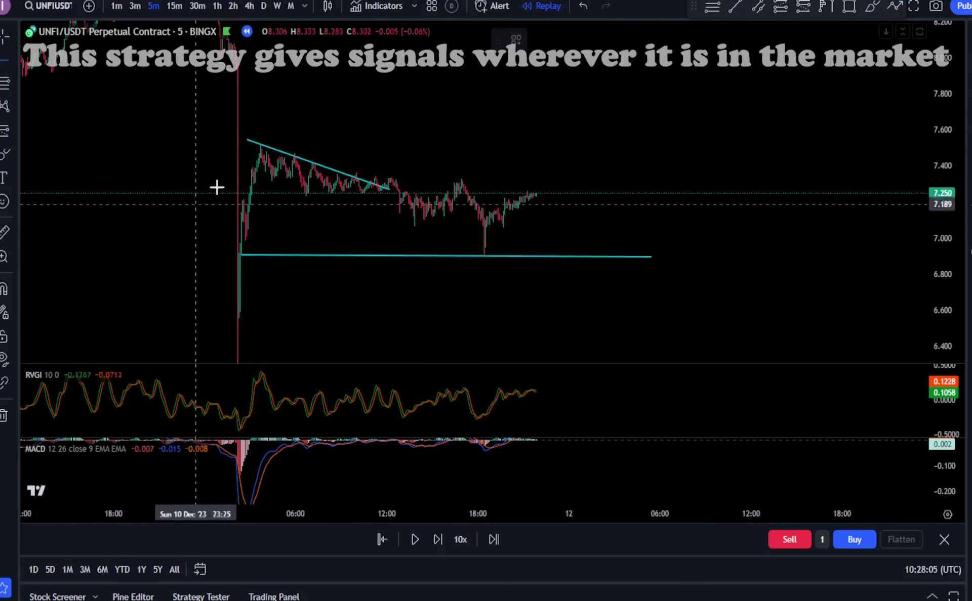
pyautogui.click(222, 156)
pyautogui.click(493, 295)
pyautogui.scroll(2, 486, 295)
pyautogui.moveTo(477, 295); pyautogui.dragTo(536, 282)
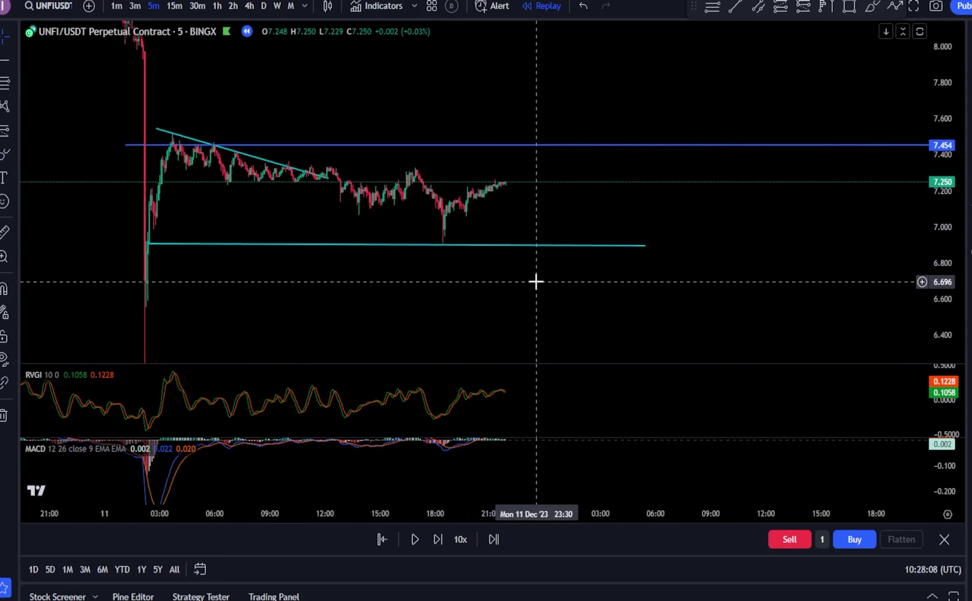
pyautogui.scroll(-2, 516, 296)
# Step: Search the indicator library for "macd" and for "rvi", and close it without adding anything
pyautogui.click(388, 10)
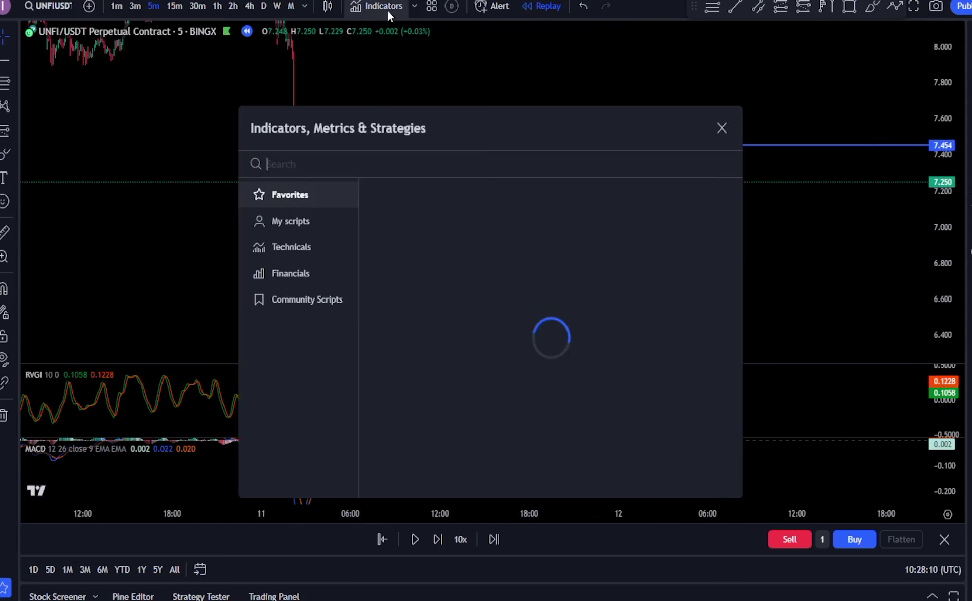
pyautogui.write('macd')
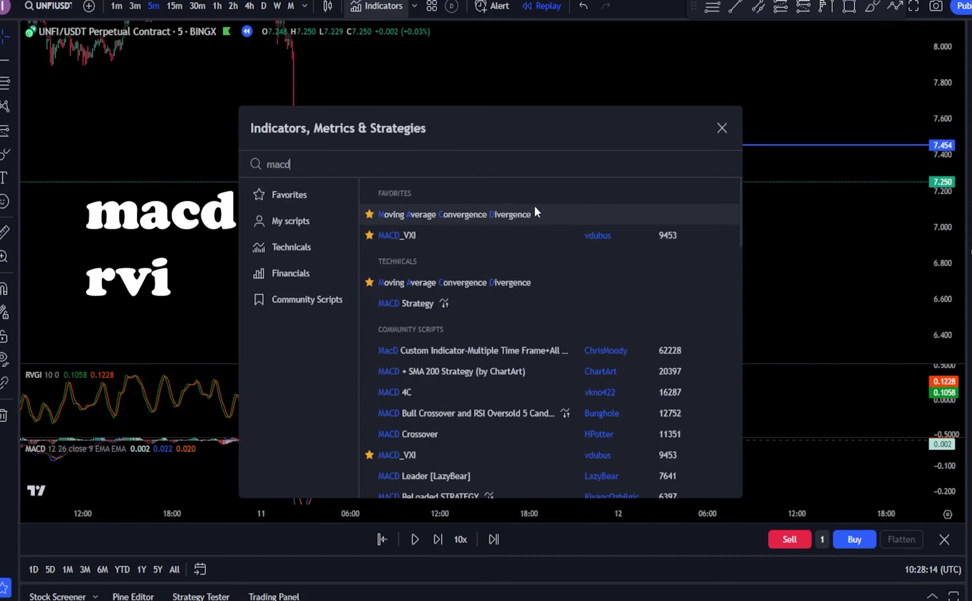
pyautogui.press('BackSpace')
pyautogui.press('BackSpace')
pyautogui.press('BackSpace')
pyautogui.press('BackSpace')
pyautogui.write('rvi')
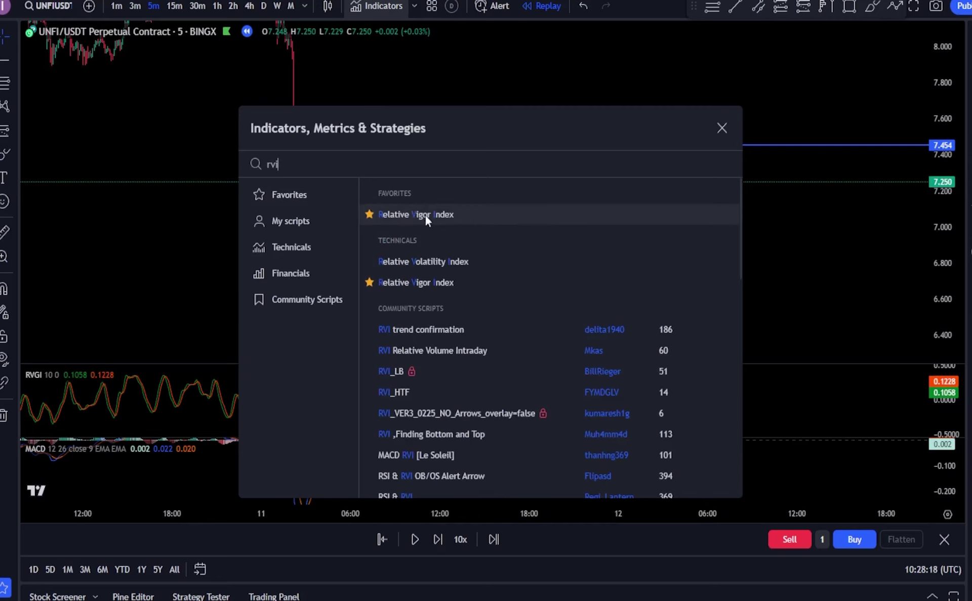
pyautogui.click(722, 128)
# Step: Sketch freehand brush marks around the latest candles just below the horizontal ray
pyautogui.moveTo(651, 178); pyautogui.dragTo(664, 200)
pyautogui.scroll(2, 792, 170)
pyautogui.scroll(-3, 793, 171)
pyautogui.scroll(2, 733, 202)
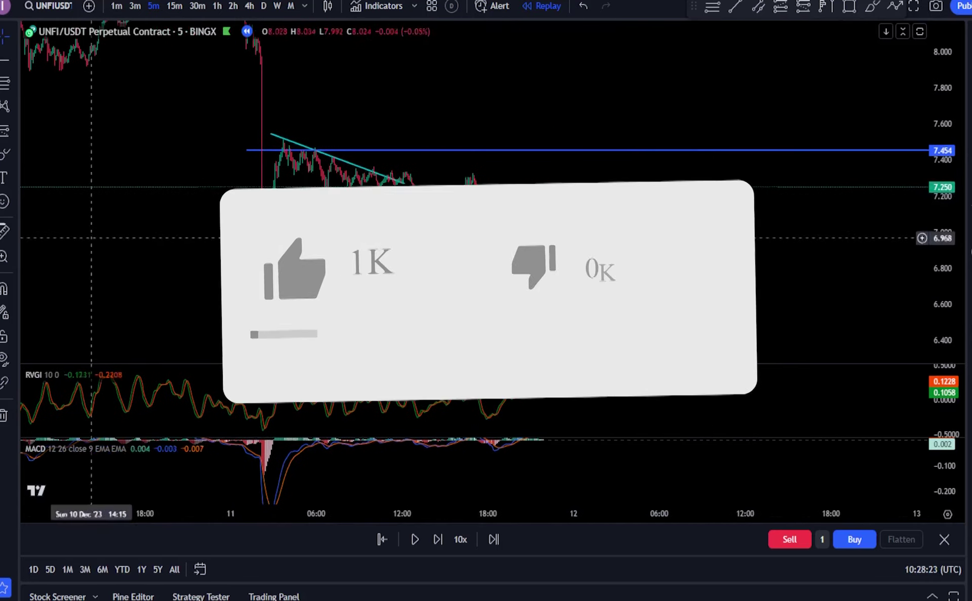
pyautogui.click(3, 155)
pyautogui.click(54, 150)
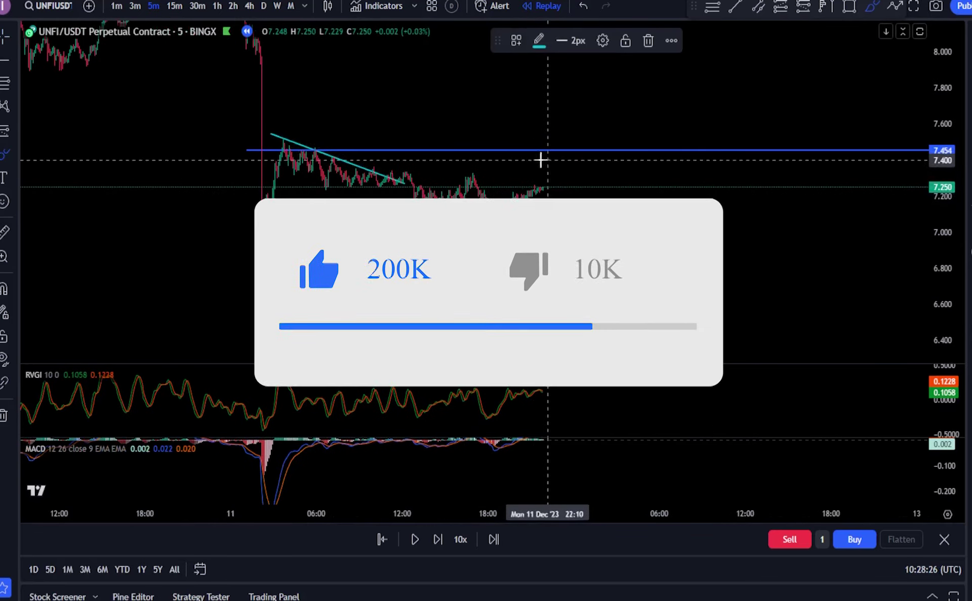
pyautogui.moveTo(540, 160); pyautogui.dragTo(527, 165)
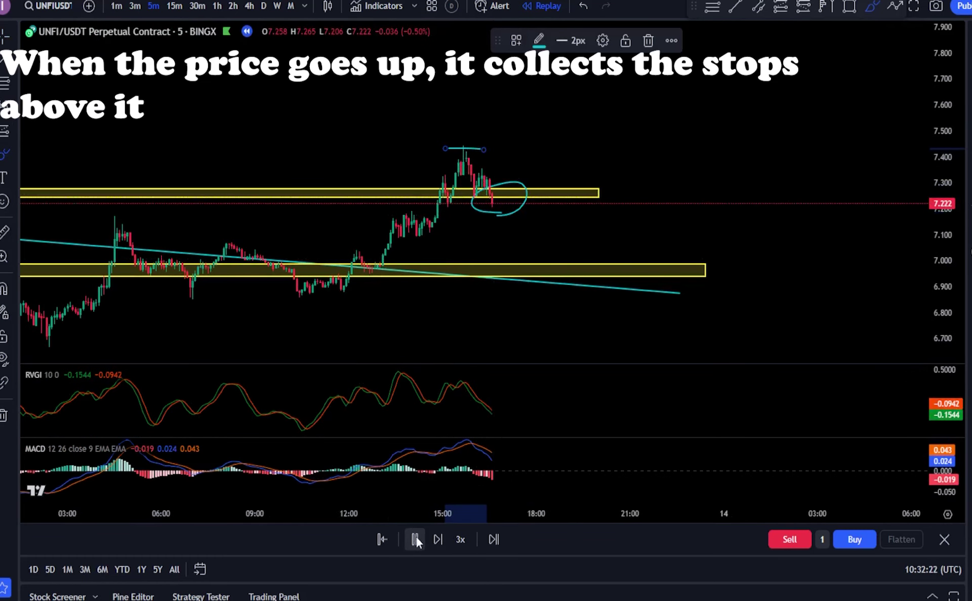
# Step: Run the replay until price climbs back above the upper yellow zone, and pause it
pyautogui.click(416, 539)
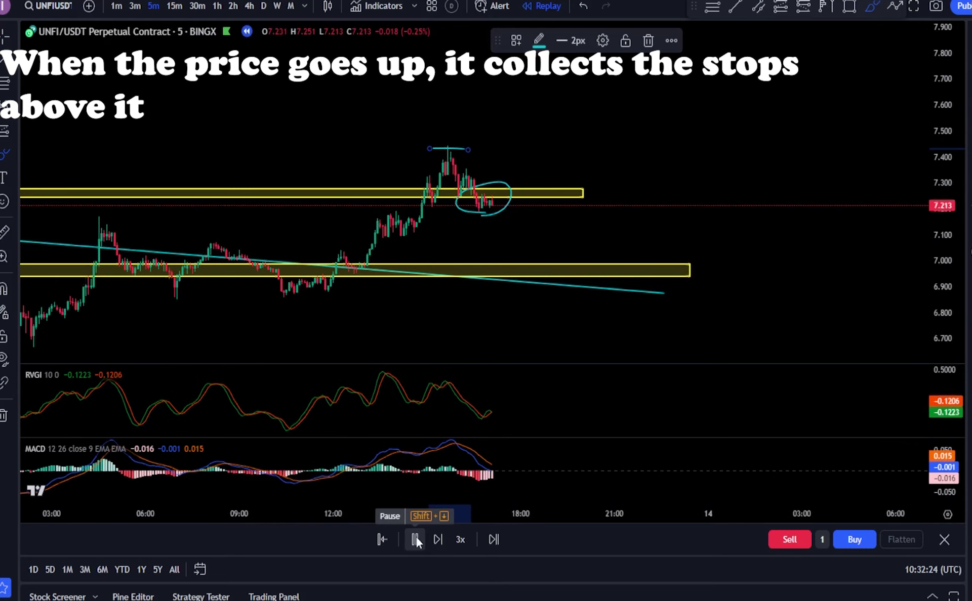
pyautogui.click(416, 539)
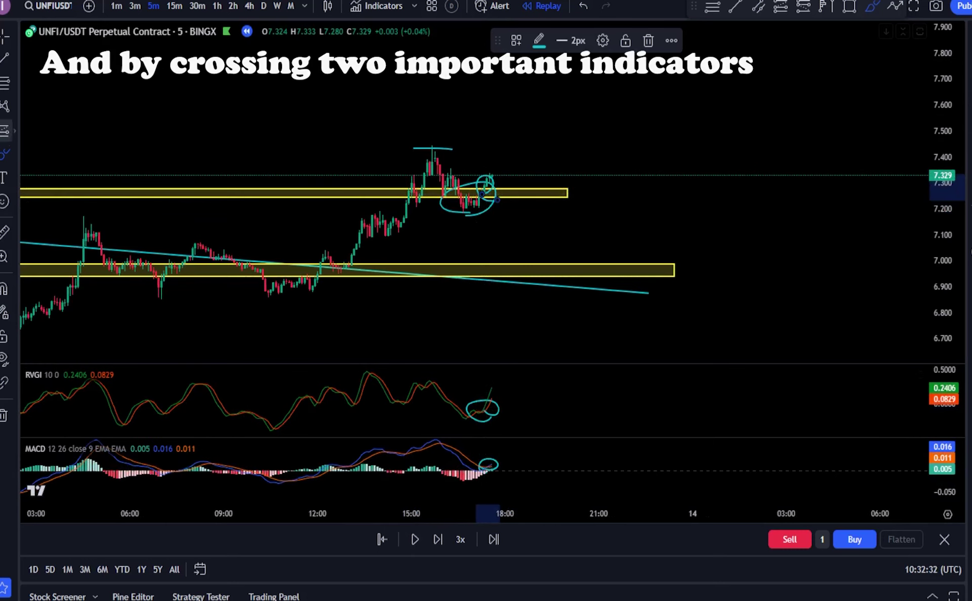
# Step: Place a long position at the upper yellow zone with entry 7.277, target 7.891 and stop 7.166
pyautogui.click(6, 132)
pyautogui.click(480, 191)
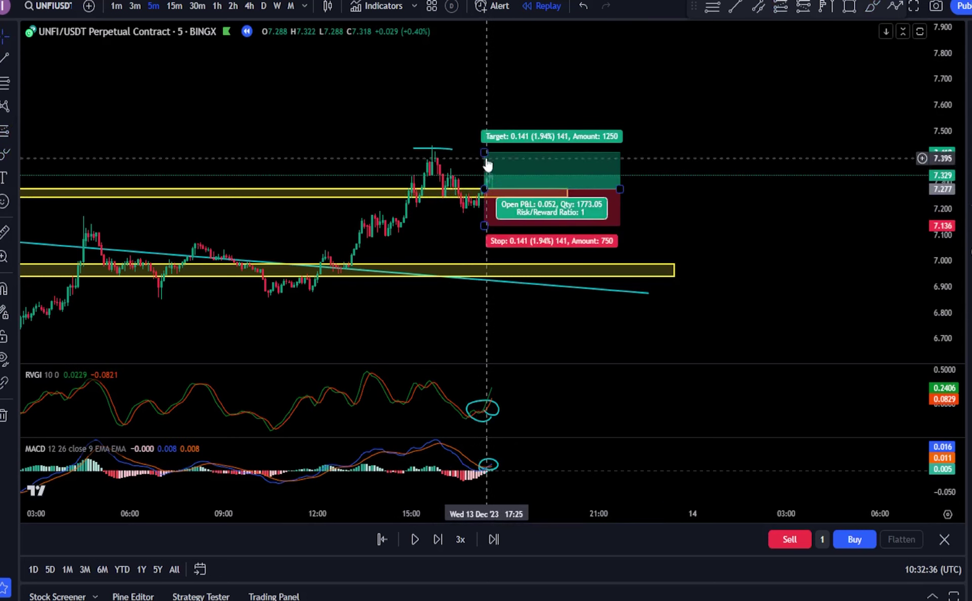
pyautogui.moveTo(484, 153); pyautogui.dragTo(484, 29)
pyautogui.moveTo(484, 228); pyautogui.dragTo(484, 216)
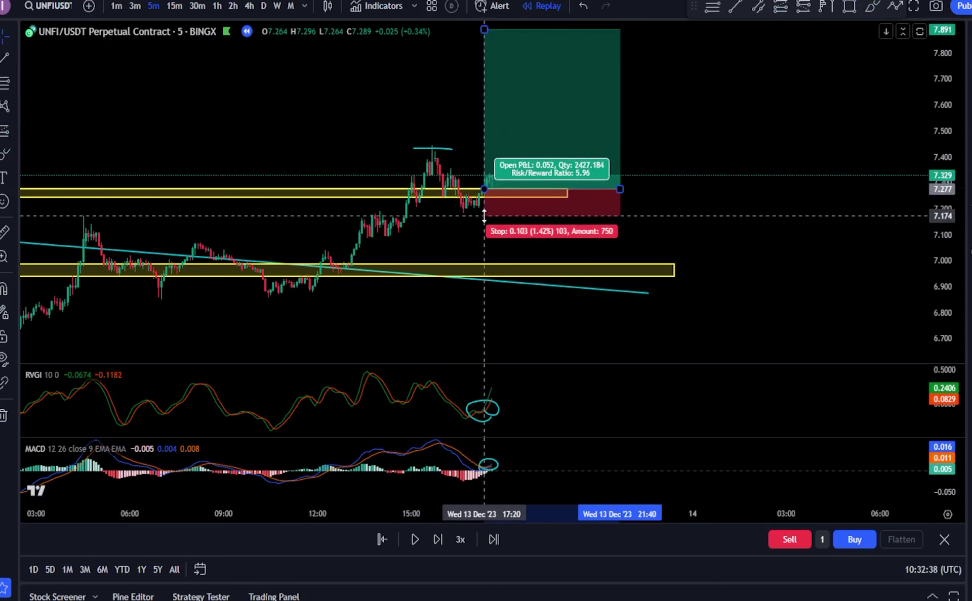
# Step: Run the replay at 10x speed through the long trade and extend the position's end to about 03:00 on 14 Dec
pyautogui.moveTo(419, 163); pyautogui.dragTo(404, 206)
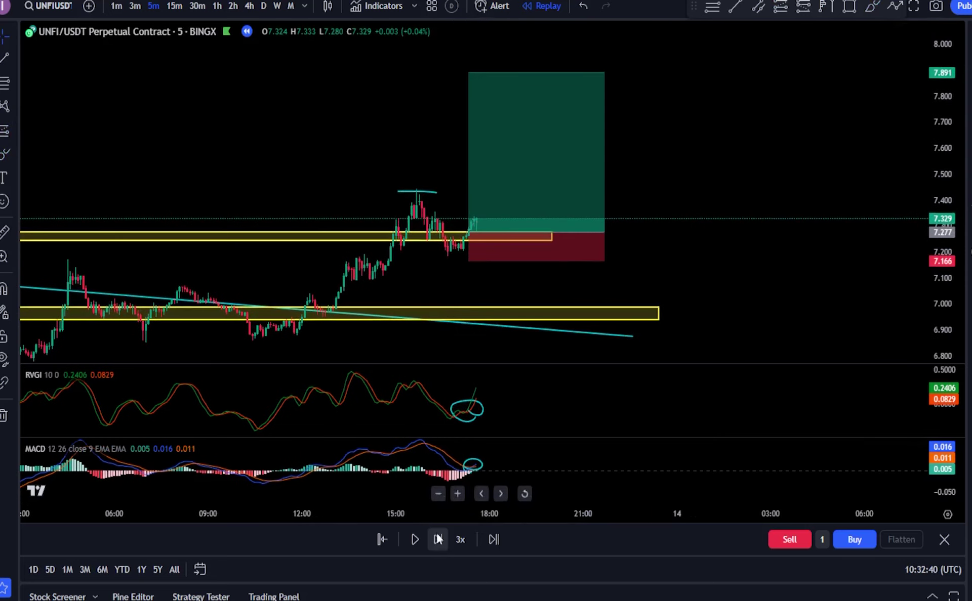
pyautogui.click(452, 539)
pyautogui.click(463, 400)
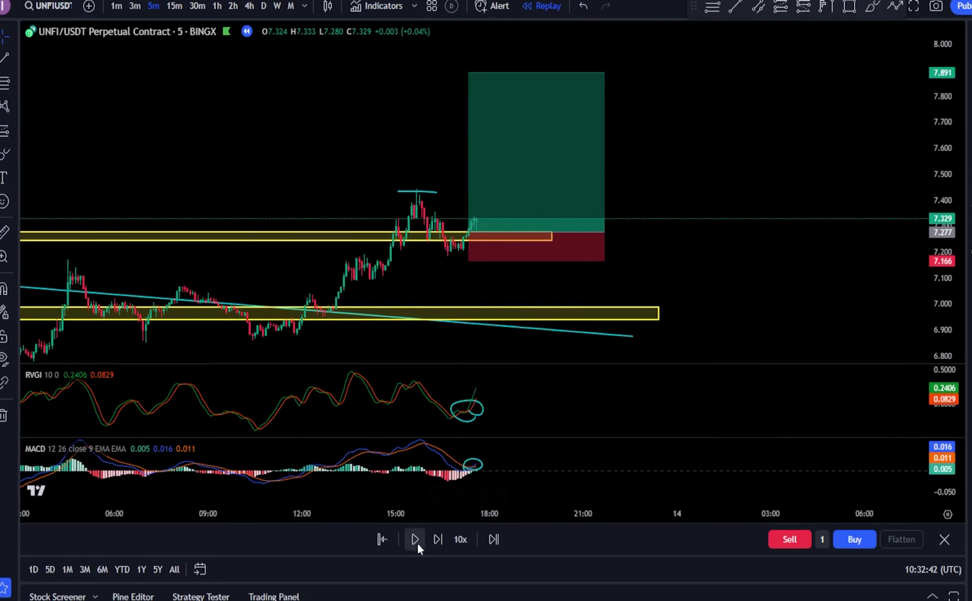
pyautogui.click(415, 540)
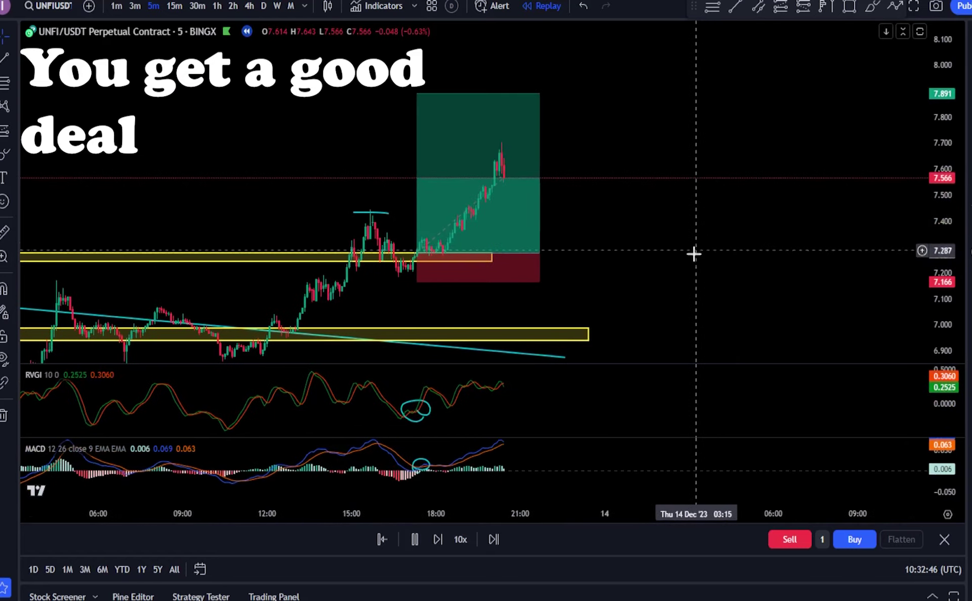
pyautogui.click(416, 540)
pyautogui.click(373, 269)
pyautogui.moveTo(385, 251); pyautogui.dragTo(532, 253)
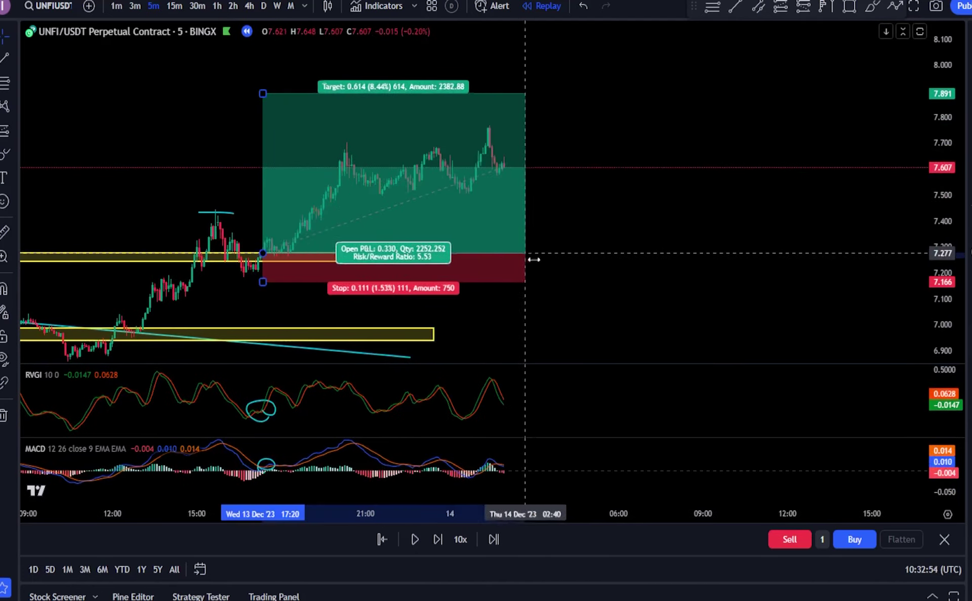
# Step: Draw a rising trend line under the lows, from 6.854 on 13 Dec at 10:20 up to about 7.83
pyautogui.scroll(-2, 578, 169)
pyautogui.scroll(-2, 578, 169)
pyautogui.moveTo(757, 208); pyautogui.dragTo(728, 155)
pyautogui.click(349, 303)
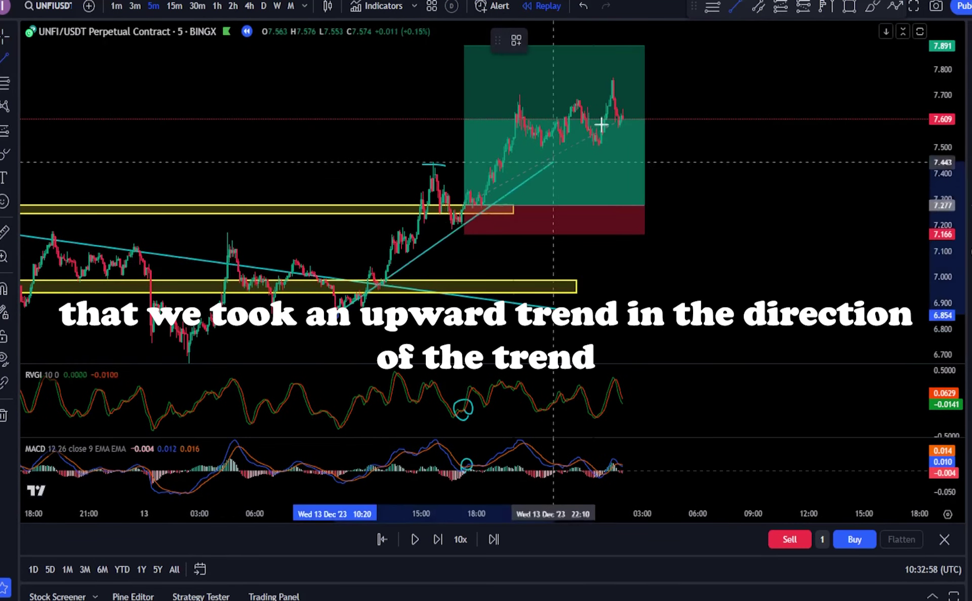
pyautogui.click(730, 62)
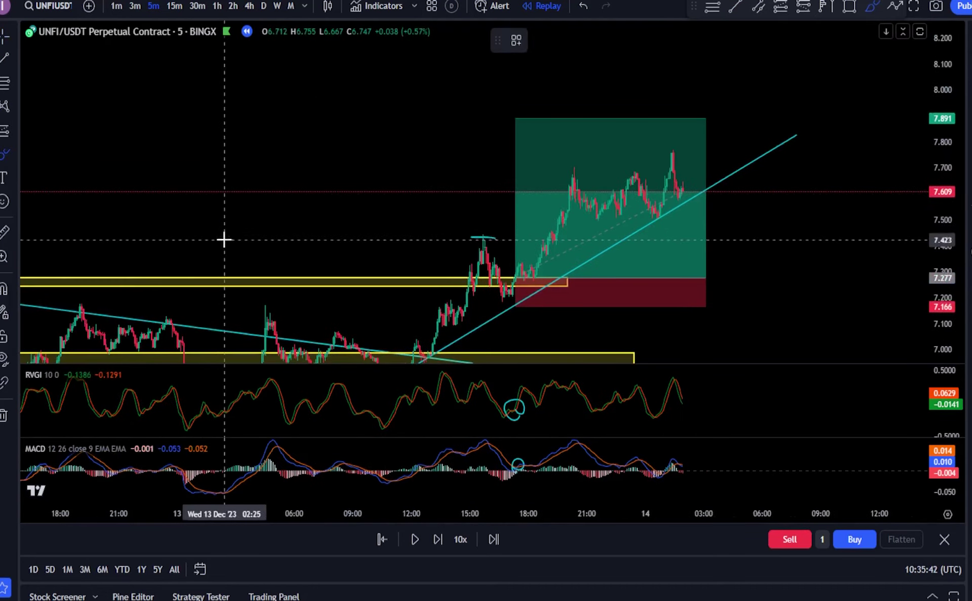
# Step: Sketch a rising freehand zigzag in the empty area above the candles and circle its swing highs and lows
pyautogui.moveTo(225, 237); pyautogui.dragTo(271, 146)
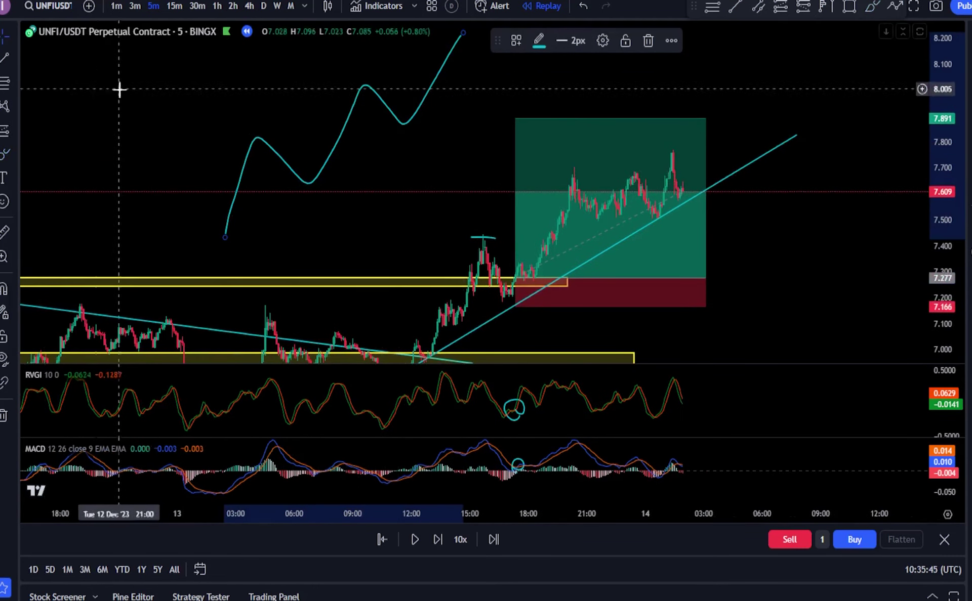
pyautogui.moveTo(120, 90); pyautogui.dragTo(126, 141)
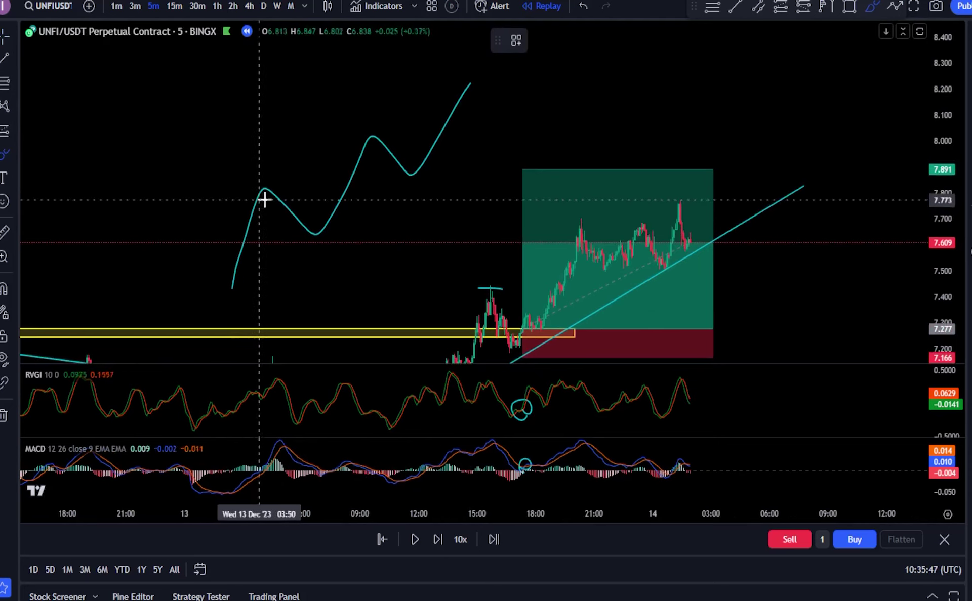
pyautogui.moveTo(265, 200); pyautogui.dragTo(262, 196)
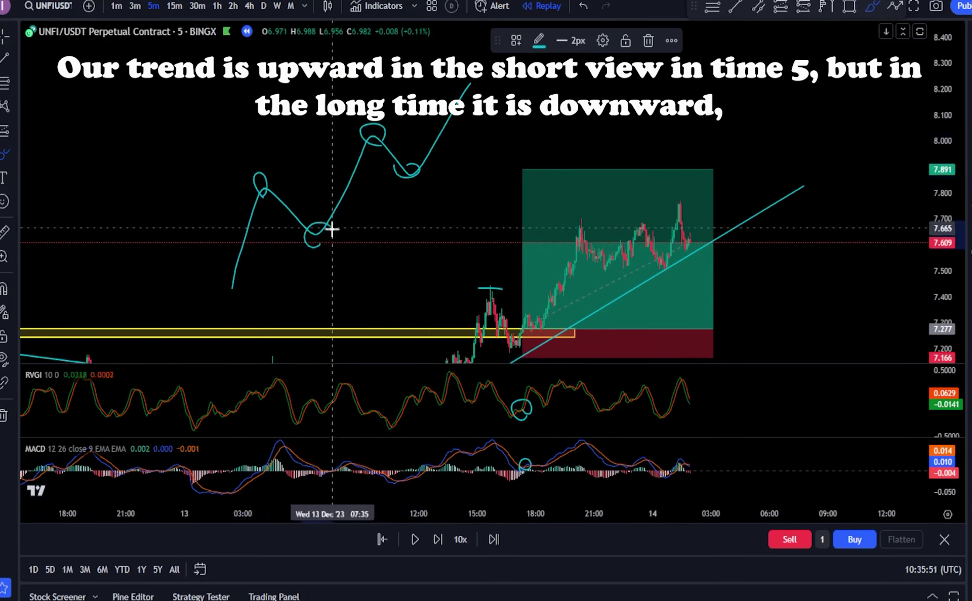
# Step: Draw a large rising arrow marker beyond the long position, from about 6.982 at 03:10 to about 7.818 at 12:30 on 14 Dec
pyautogui.moveTo(332, 229); pyautogui.dragTo(333, 233)
pyautogui.scroll(1, 328, 243)
pyautogui.moveTo(275, 269); pyautogui.dragTo(292, 187)
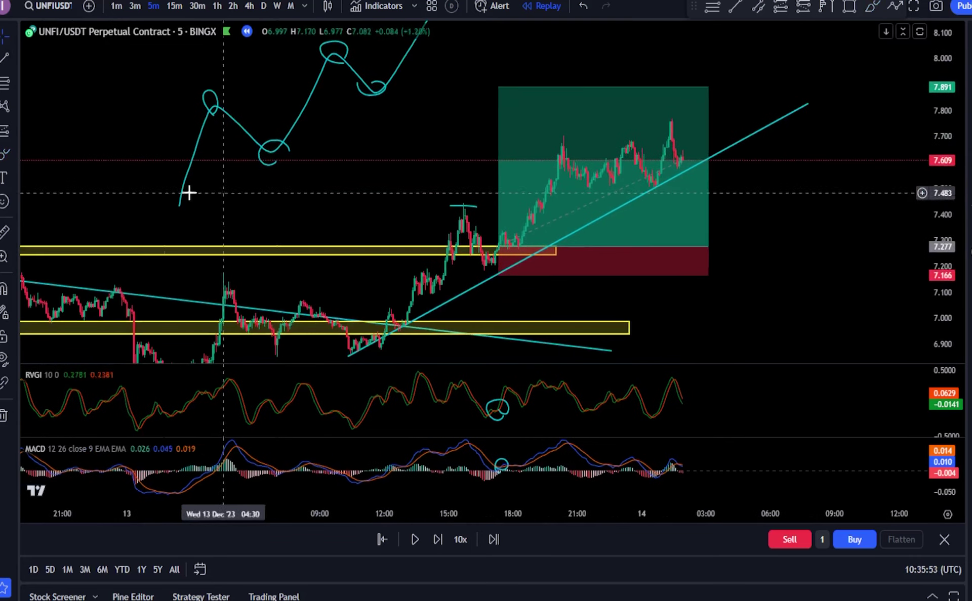
pyautogui.click(14, 148)
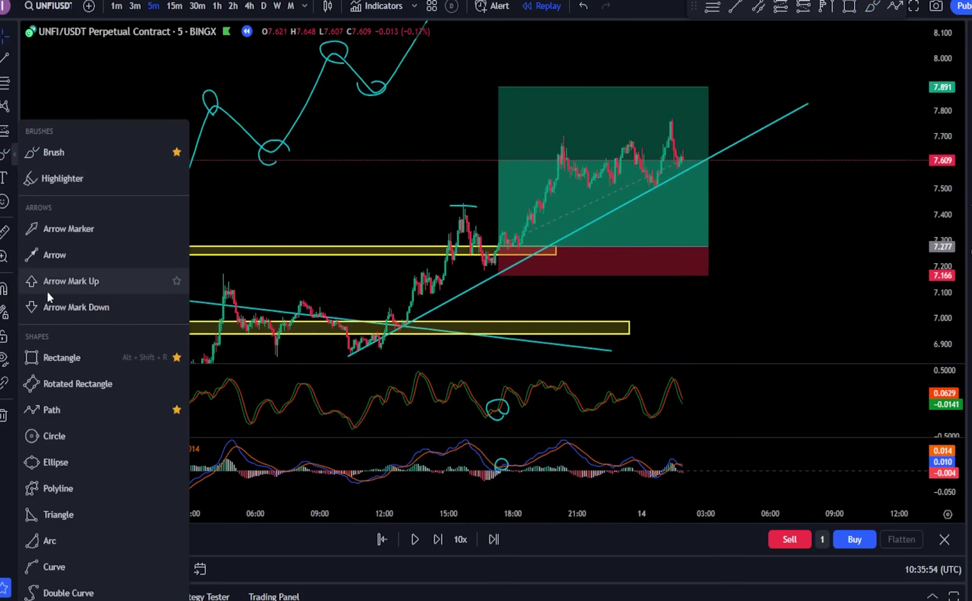
pyautogui.click(60, 224)
pyautogui.moveTo(732, 317); pyautogui.dragTo(907, 135)
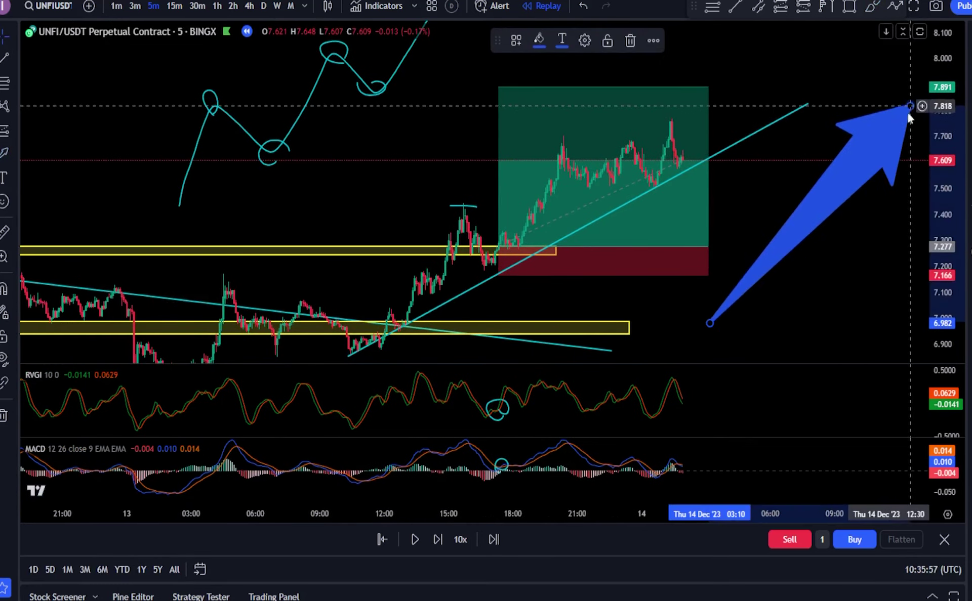
# Step: Trace the price's rising swings with the brush, from the 13 Dec low near 10:30 up into the long position
pyautogui.scroll(1, 175, 194)
pyautogui.moveTo(147, 194); pyautogui.dragTo(152, 161)
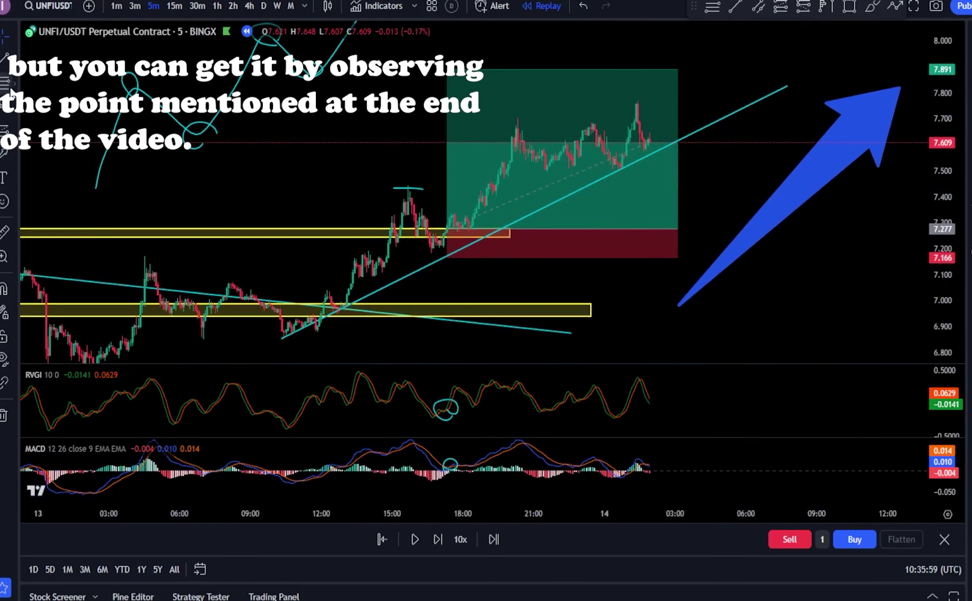
pyautogui.click(14, 155)
pyautogui.click(61, 152)
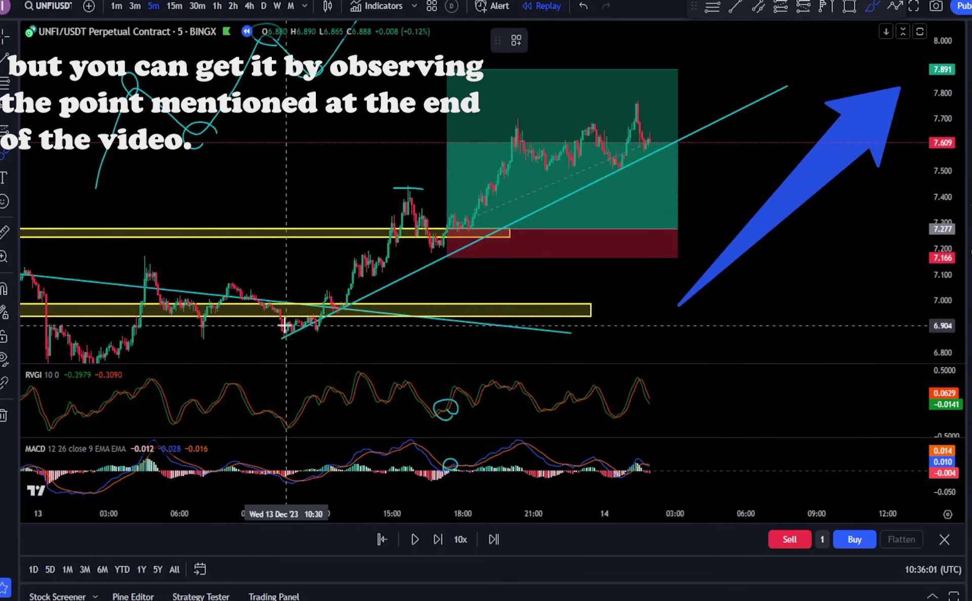
pyautogui.moveTo(292, 325)
pyautogui.mouseDown()
pyautogui.moveTo(339, 258)
pyautogui.moveTo(352, 305)
pyautogui.mouseUp()
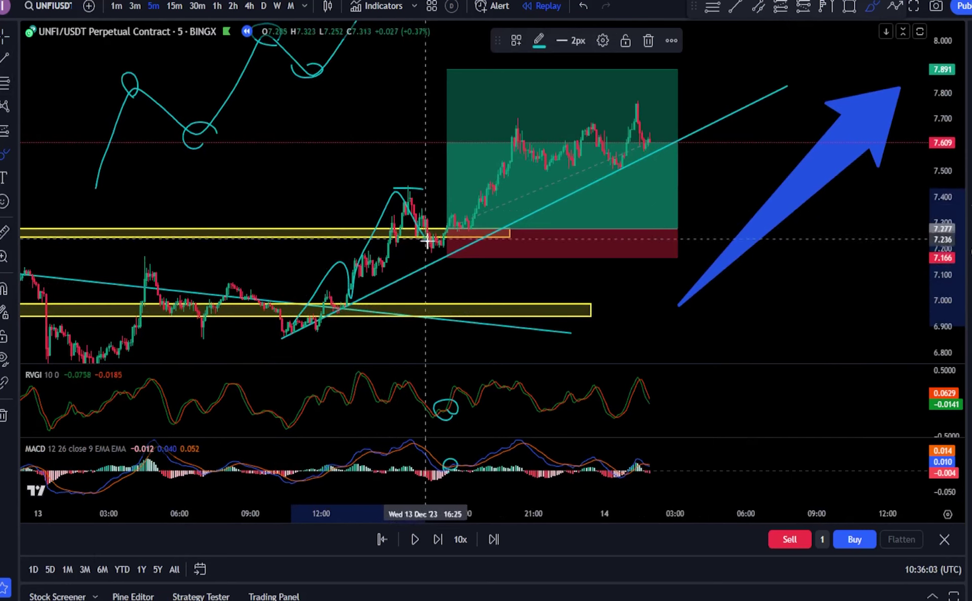
pyautogui.moveTo(427, 242); pyautogui.dragTo(527, 138)
# Step: Brush a rising line across the RVGI from its 13 Dec low near 10:30, and enlarge the RVGI pane
pyautogui.moveTo(281, 429); pyautogui.dragTo(690, 353)
pyautogui.scroll(-3, 708, 413)
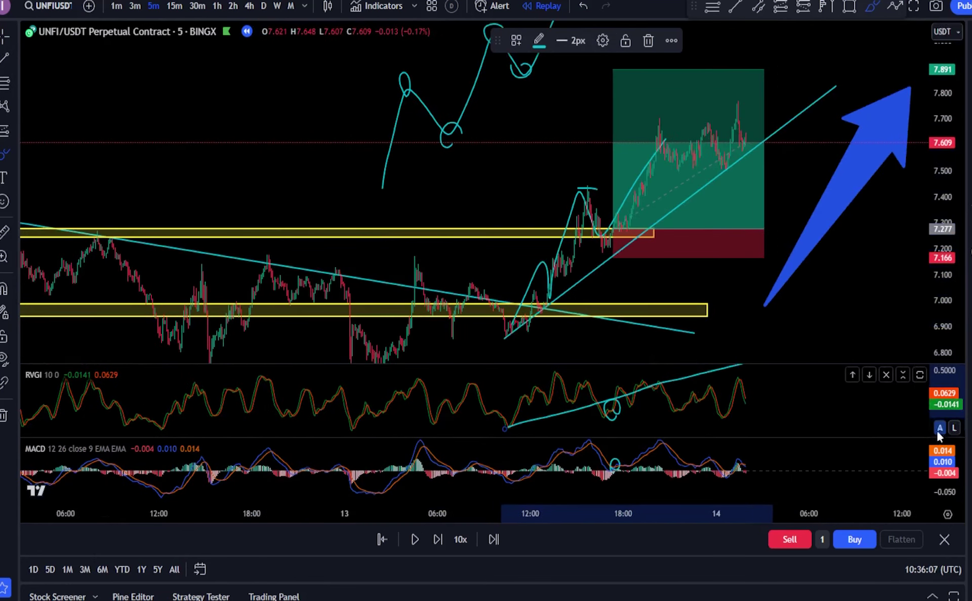
pyautogui.scroll(1, 762, 411)
pyautogui.moveTo(955, 389); pyautogui.dragTo(953, 416)
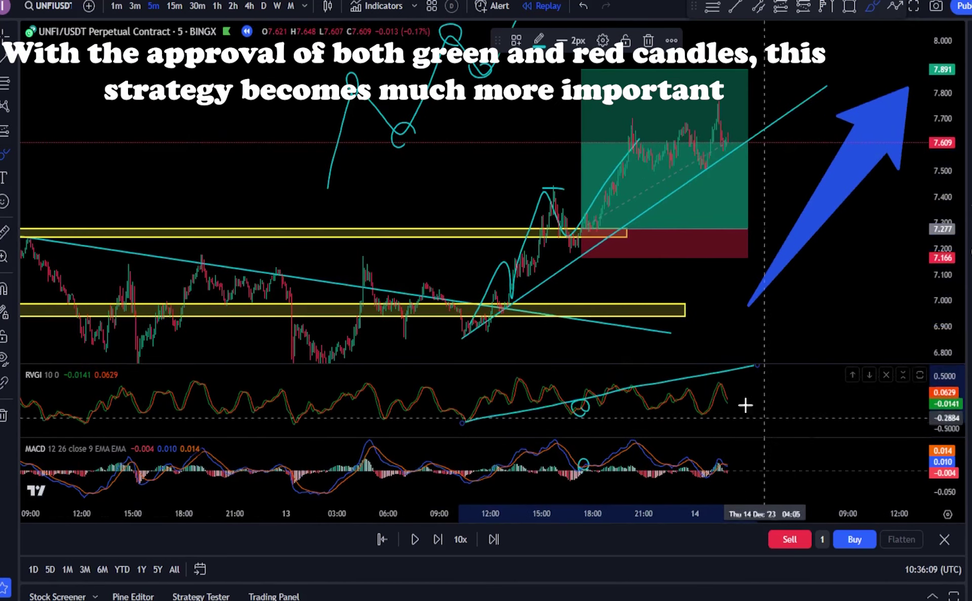
pyautogui.moveTo(717, 363); pyautogui.dragTo(713, 298)
pyautogui.scroll(1, 549, 374)
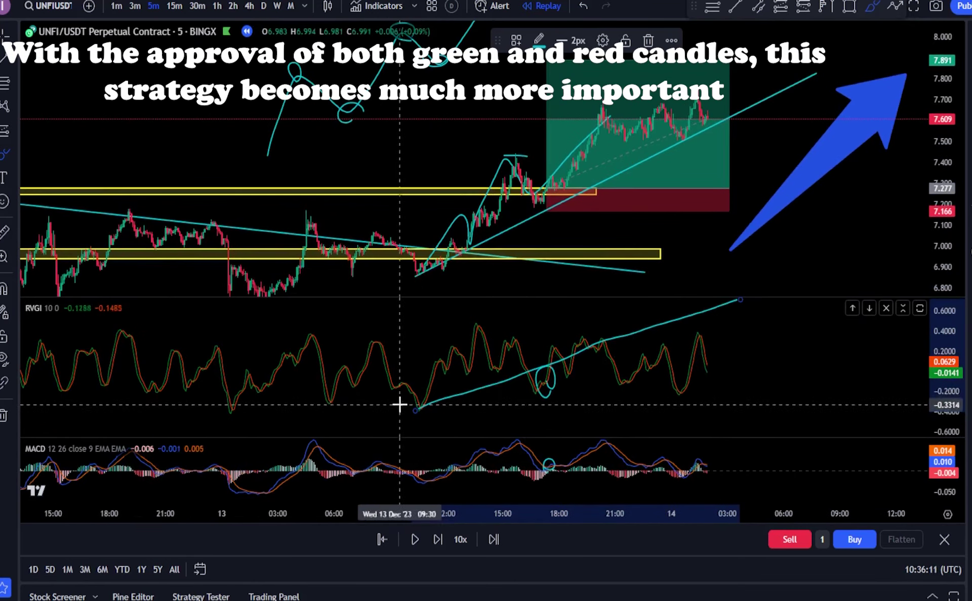
# Step: Trace the RVGI's rising swings freehand, and brush rising lines under its lows, under the price lows and along the MACD
pyautogui.moveTo(416, 409); pyautogui.dragTo(477, 332)
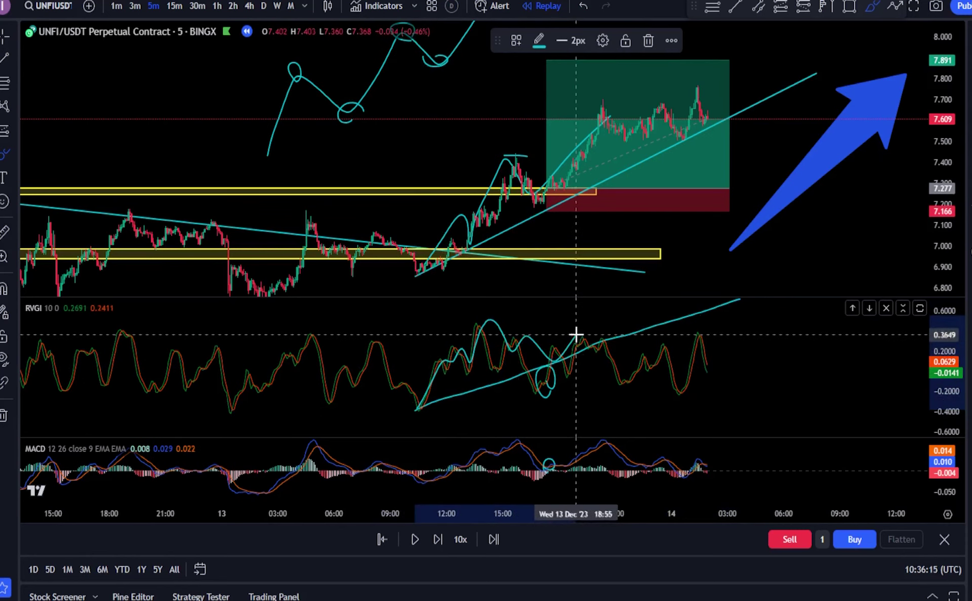
pyautogui.moveTo(639, 384); pyautogui.dragTo(521, 400)
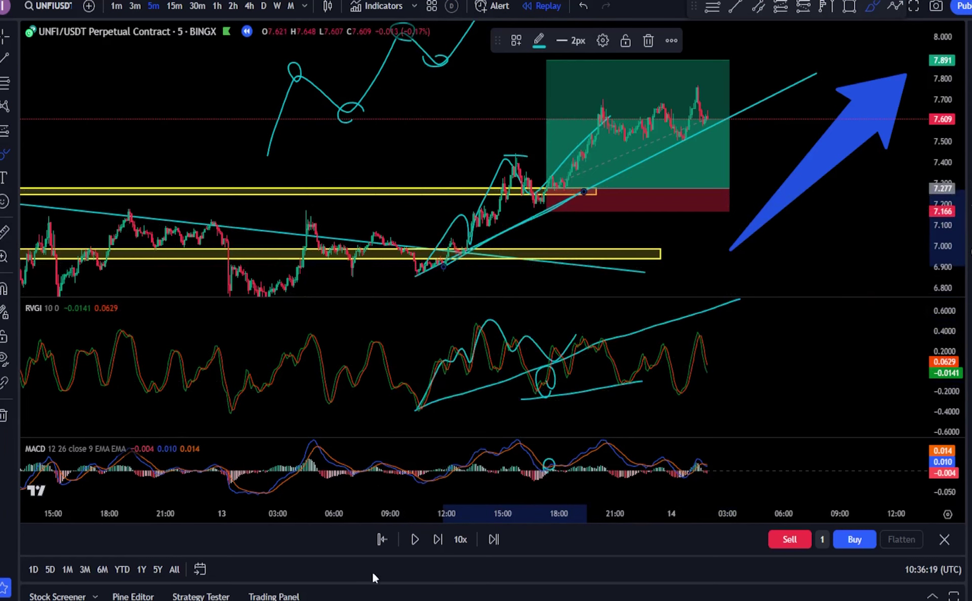
pyautogui.moveTo(410, 492); pyautogui.dragTo(642, 429)
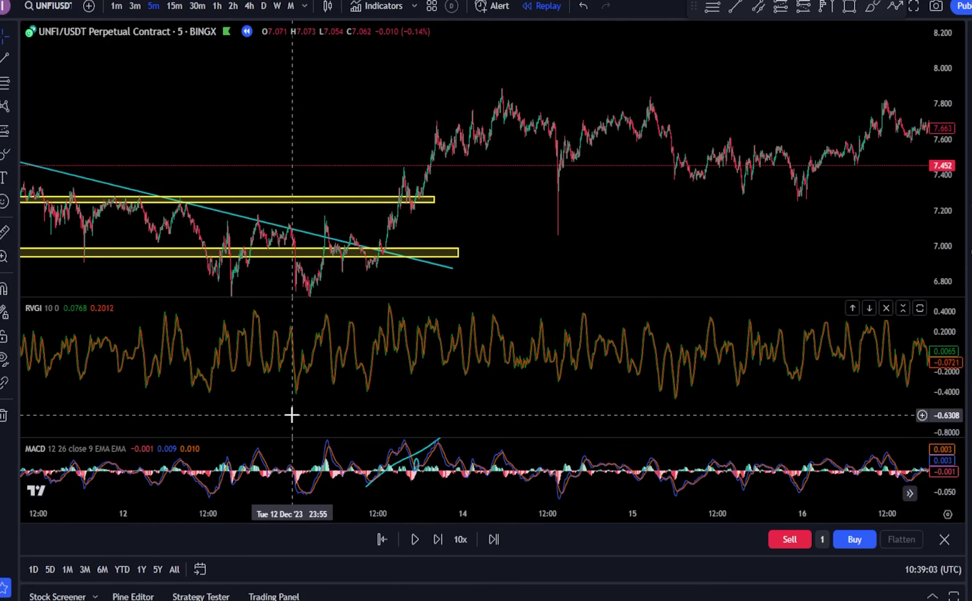
# Step: Maximize the RVGI pane and place horizontal rays at its extremes, -0.4354 and 0.4656
pyautogui.doubleClick(292, 415)
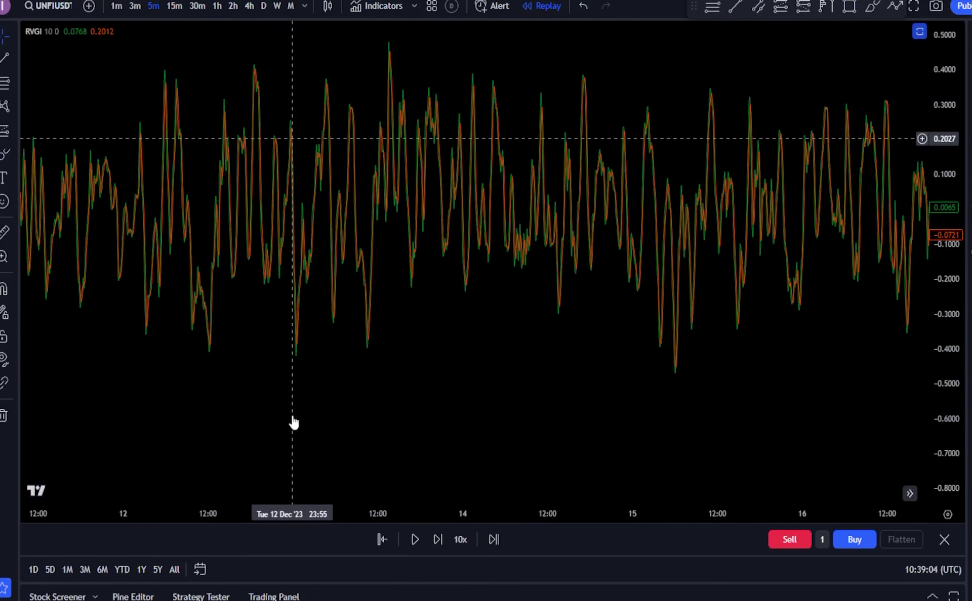
pyautogui.scroll(2, 626, 293)
pyautogui.moveTo(947, 106); pyautogui.dragTo(947, 378)
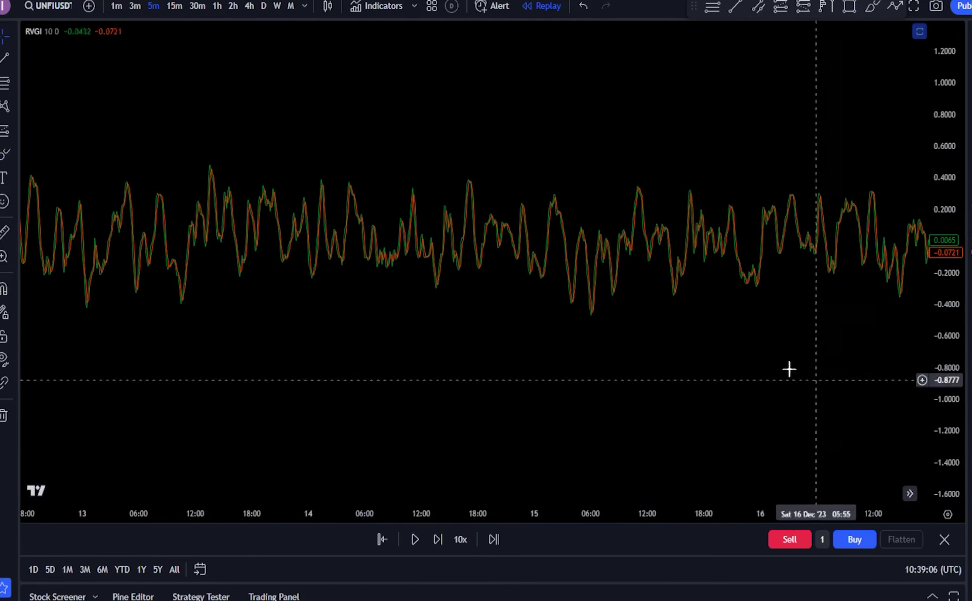
pyautogui.scroll(-4, 707, 301)
pyautogui.click(12, 56)
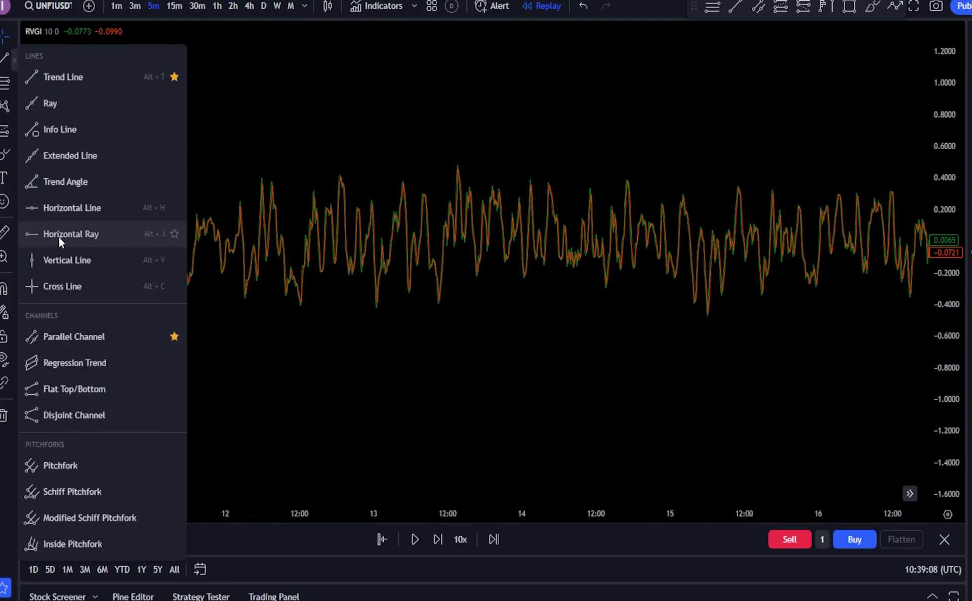
pyautogui.click(59, 236)
pyautogui.click(86, 308)
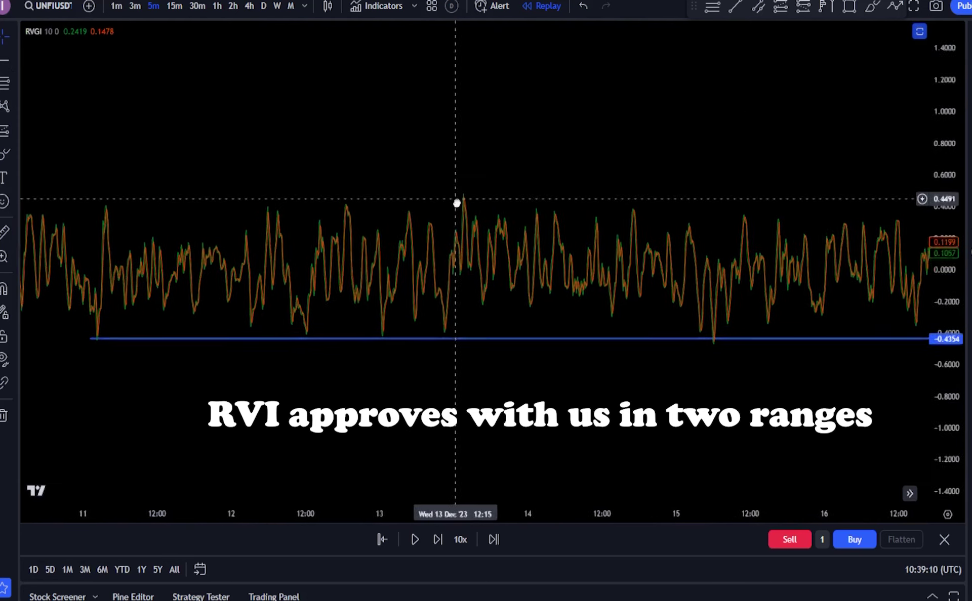
pyautogui.click(93, 202)
# Step: Circle spots on both RVGI horizontal rays with the brush and sketch crossing strokes above and below the range
pyautogui.click(5, 154)
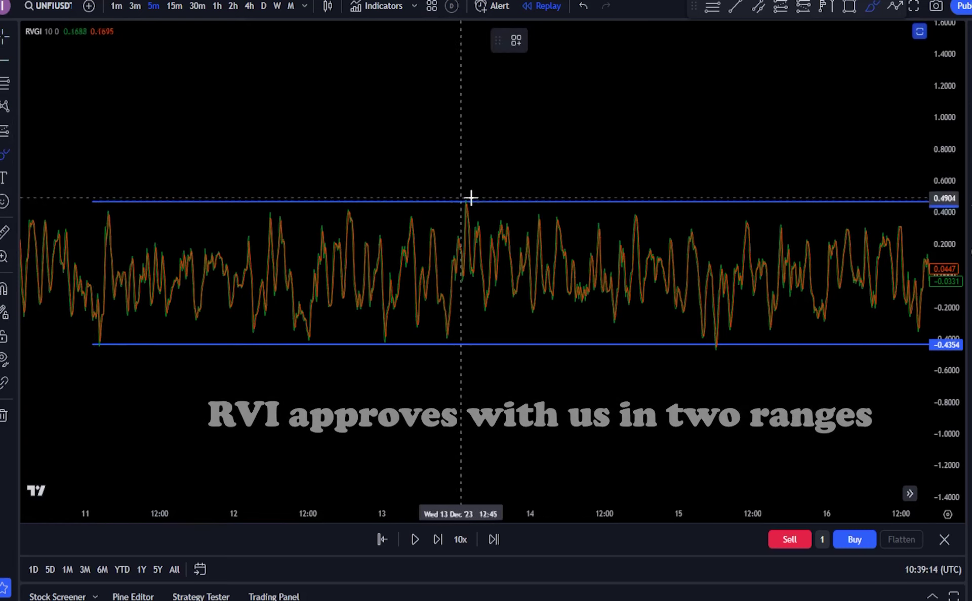
pyautogui.moveTo(478, 195)
pyautogui.mouseDown()
pyautogui.moveTo(455, 212)
pyautogui.moveTo(585, 103)
pyautogui.moveTo(589, 83)
pyautogui.mouseUp()
pyautogui.moveTo(496, 107); pyautogui.dragTo(606, 153)
pyautogui.moveTo(585, 104); pyautogui.dragTo(523, 182)
pyautogui.moveTo(506, 340)
pyautogui.mouseDown()
pyautogui.moveTo(521, 341)
pyautogui.moveTo(559, 405)
pyautogui.mouseUp()
pyautogui.moveTo(574, 361); pyautogui.dragTo(496, 395)
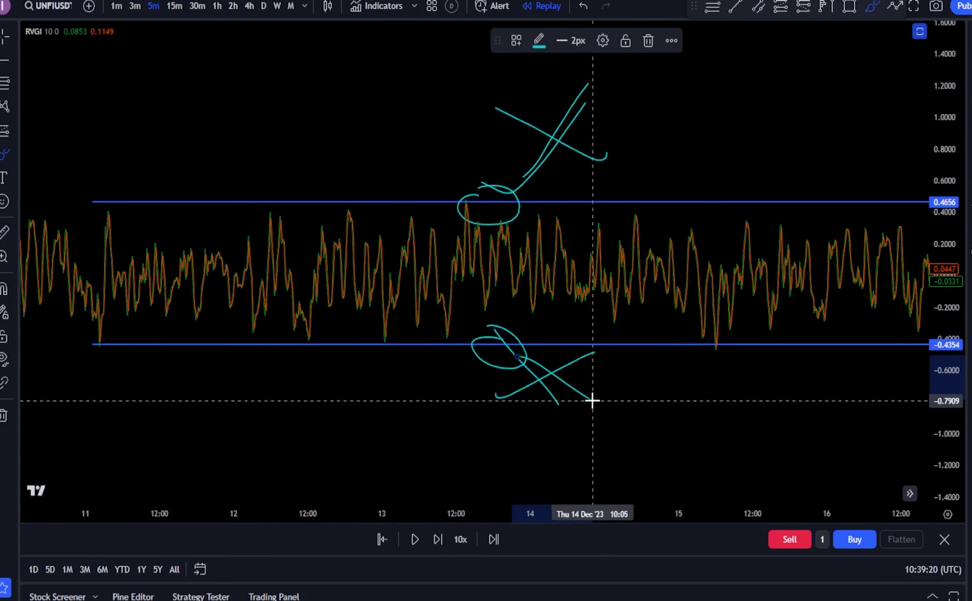
# Step: Remove all drawings from the chart
pyautogui.rightClick(724, 142)
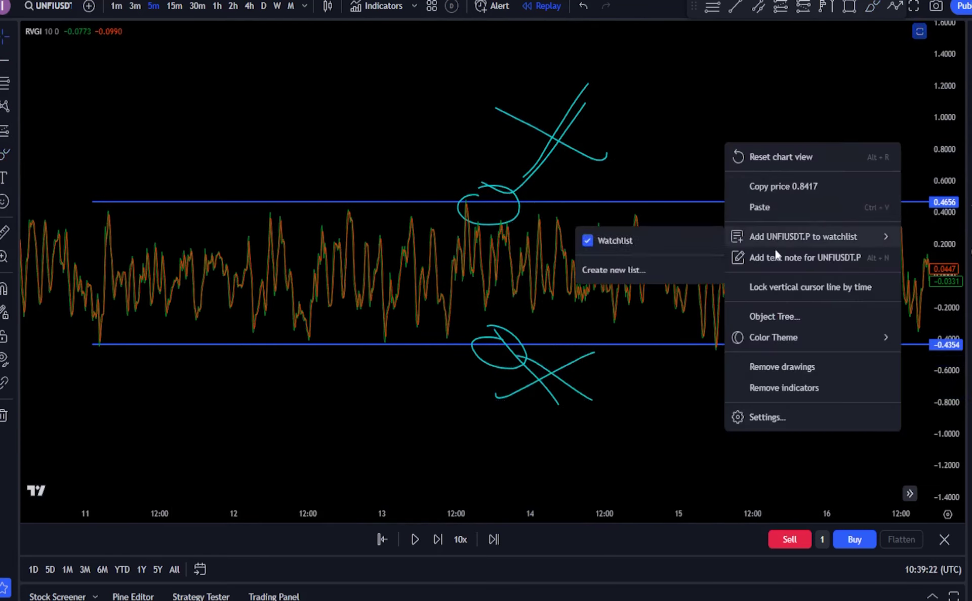
pyautogui.click(777, 369)
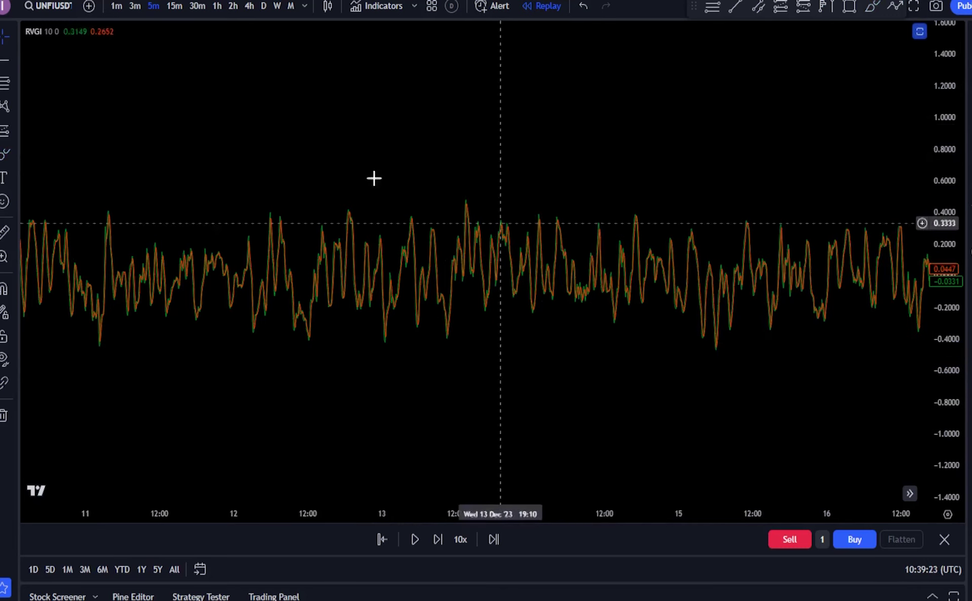
# Step: Restore the price, RVGI and MACD pane layout and undo the removal of the drawings
pyautogui.doubleClick(391, 106)
pyautogui.scroll(-5, 390, 106)
pyautogui.moveTo(787, 154); pyautogui.dragTo(700, 157)
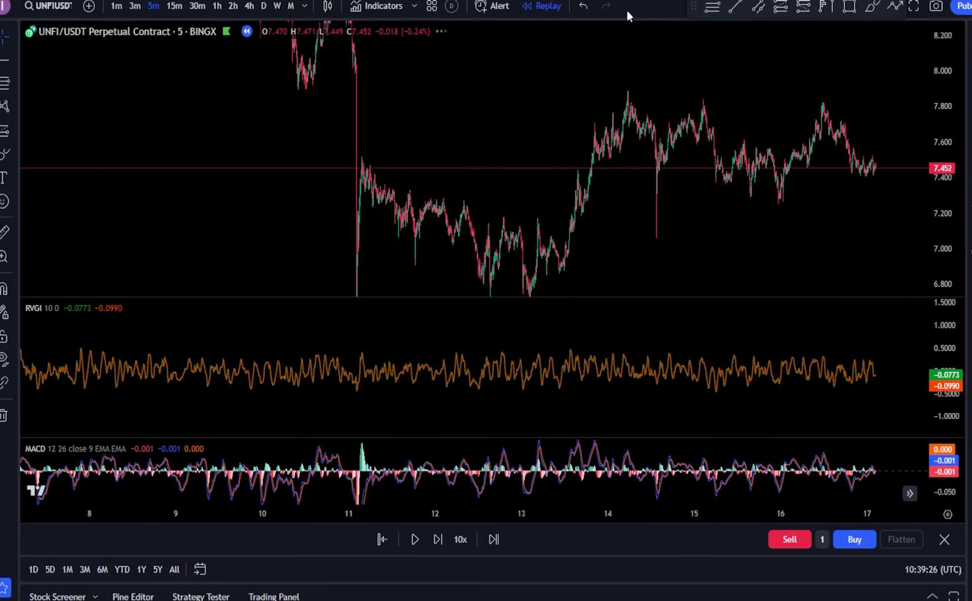
pyautogui.scroll(3, 682, 81)
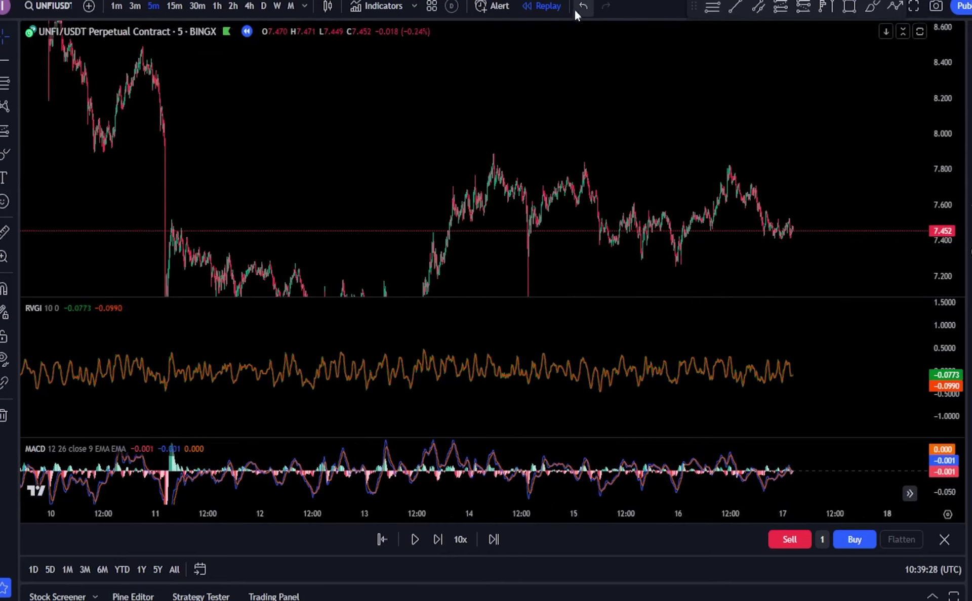
pyautogui.click(581, 8)
pyautogui.click(581, 7)
# Step: Circle the two price peaks freehand, near 06:00 on 14 Dec and near 03:00 on 15 Dec
pyautogui.moveTo(749, 128); pyautogui.dragTo(595, 150)
pyautogui.scroll(4, 407, 140)
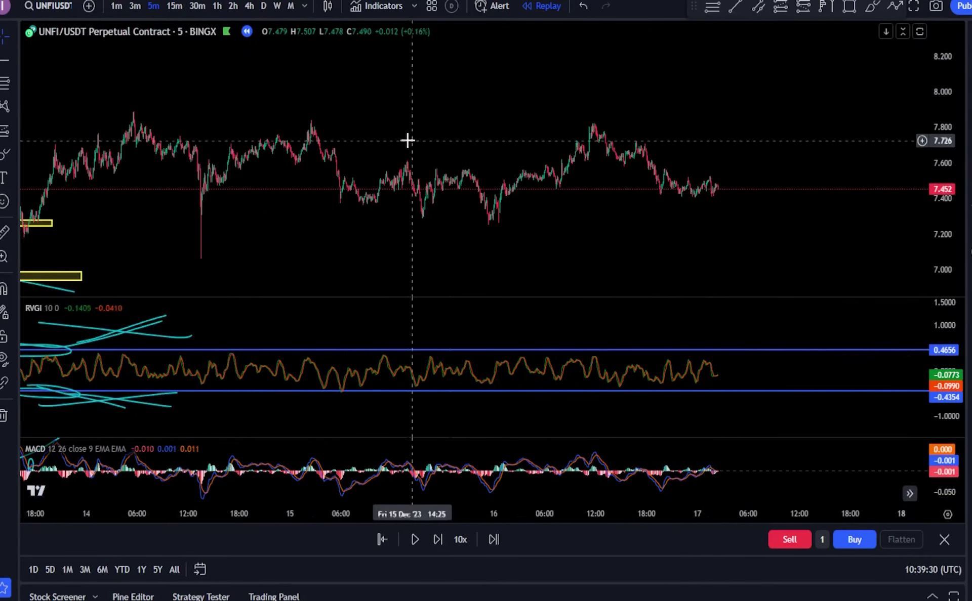
pyautogui.moveTo(407, 141); pyautogui.dragTo(619, 195)
pyautogui.moveTo(940, 202); pyautogui.dragTo(939, 49)
pyautogui.scroll(2, 607, 137)
pyautogui.moveTo(530, 164); pyautogui.dragTo(807, 38)
pyautogui.click(742, 172)
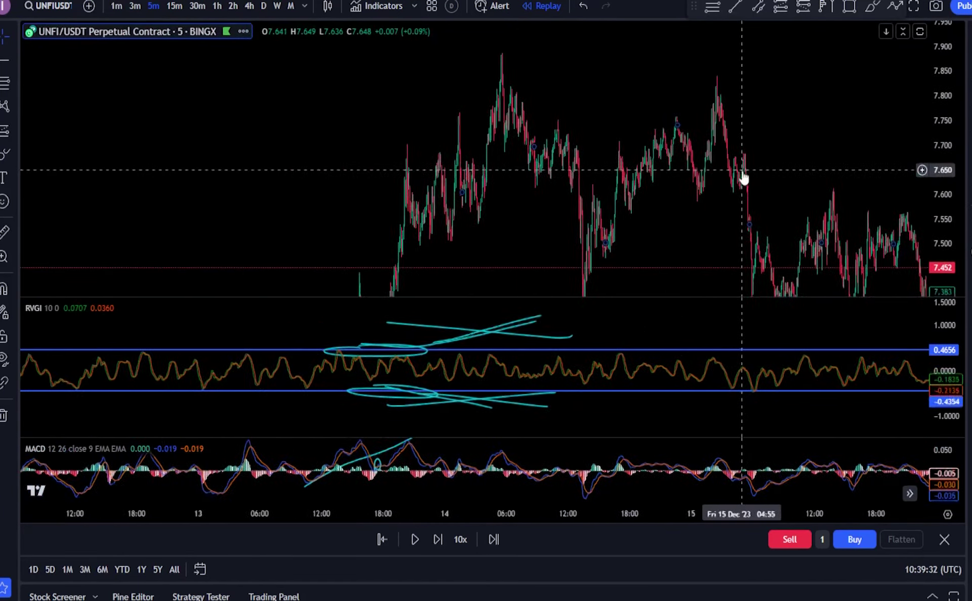
pyautogui.scroll(3, 742, 177)
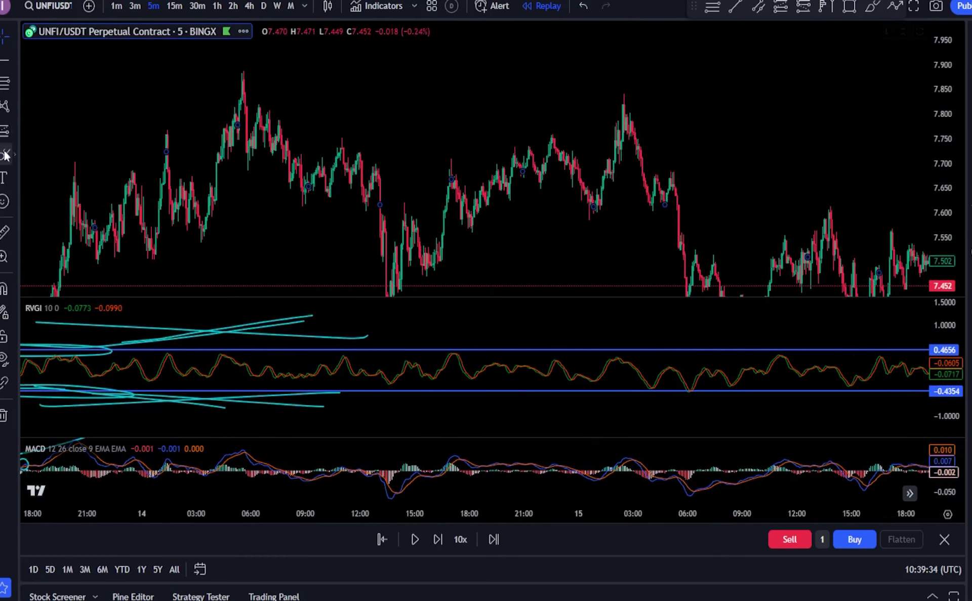
pyautogui.click(5, 154)
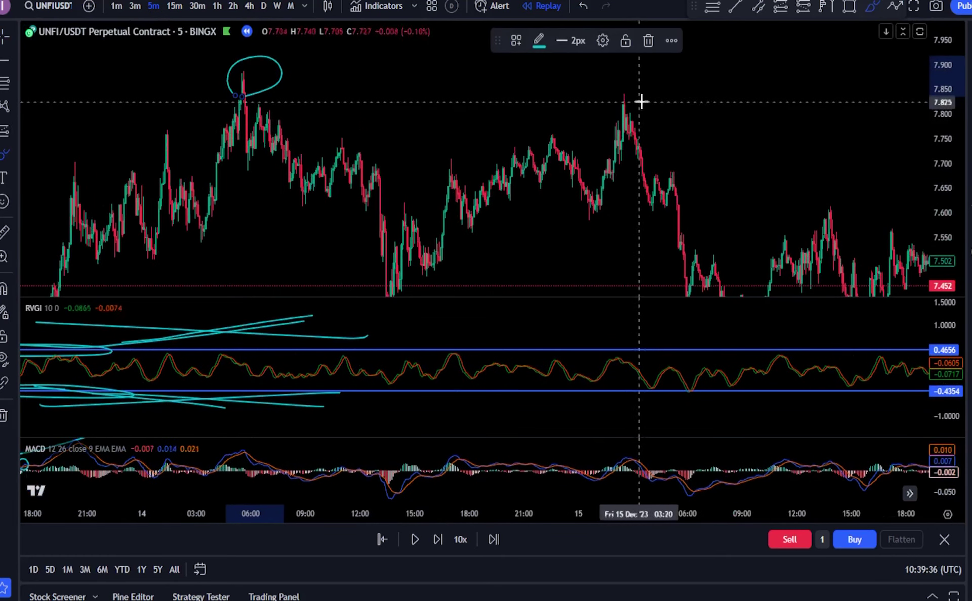
pyautogui.moveTo(641, 102); pyautogui.dragTo(605, 118)
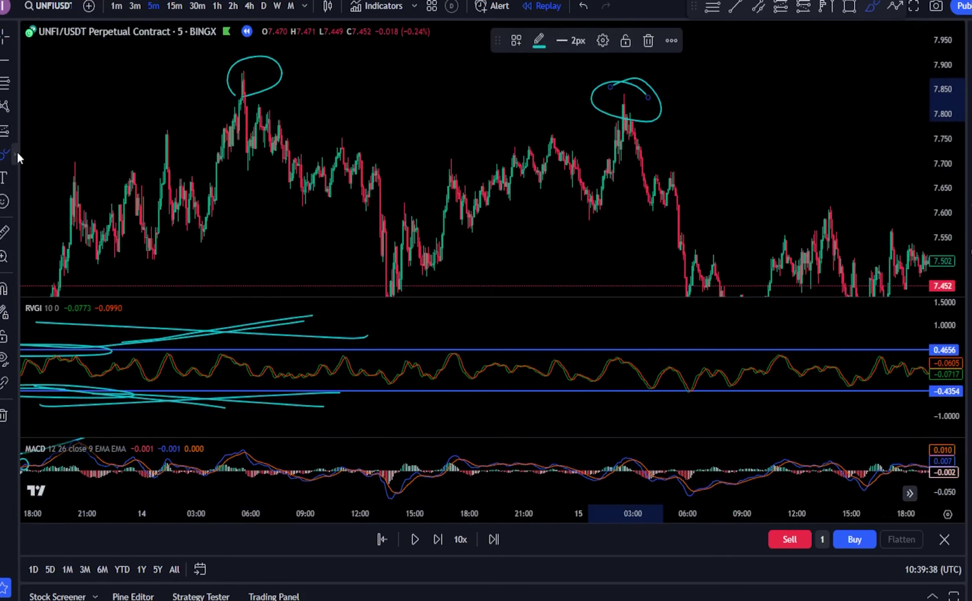
# Step: Draw a rectangle zone from about 7.84 to 7.89, starting at 04:55 on 14 Dec and extending over both circled peaks
pyautogui.click(16, 153)
pyautogui.click(61, 358)
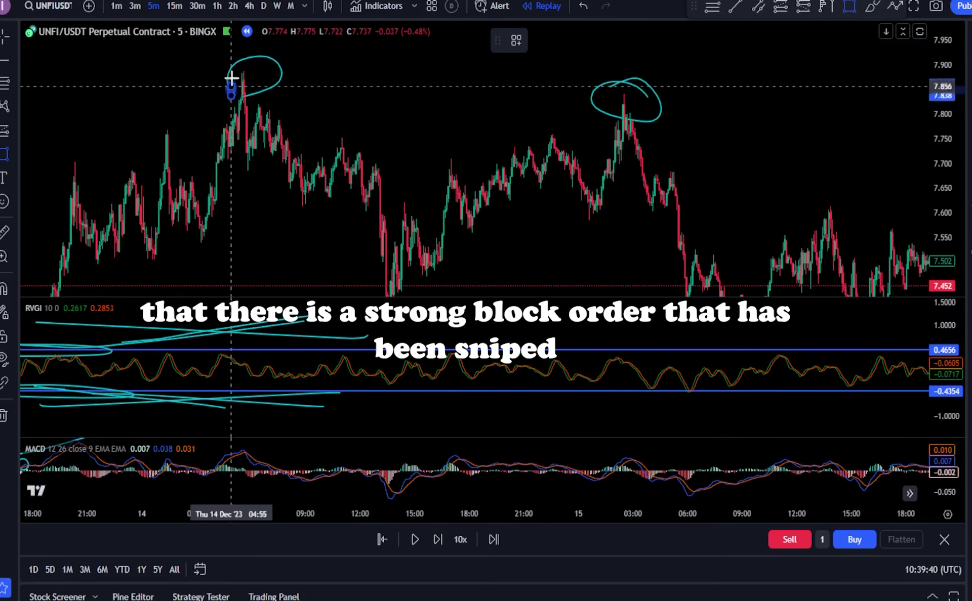
pyautogui.moveTo(231, 71)
pyautogui.mouseDown()
pyautogui.moveTo(356, 93)
pyautogui.moveTo(910, 95)
pyautogui.mouseUp()
pyautogui.scroll(1, 646, 147)
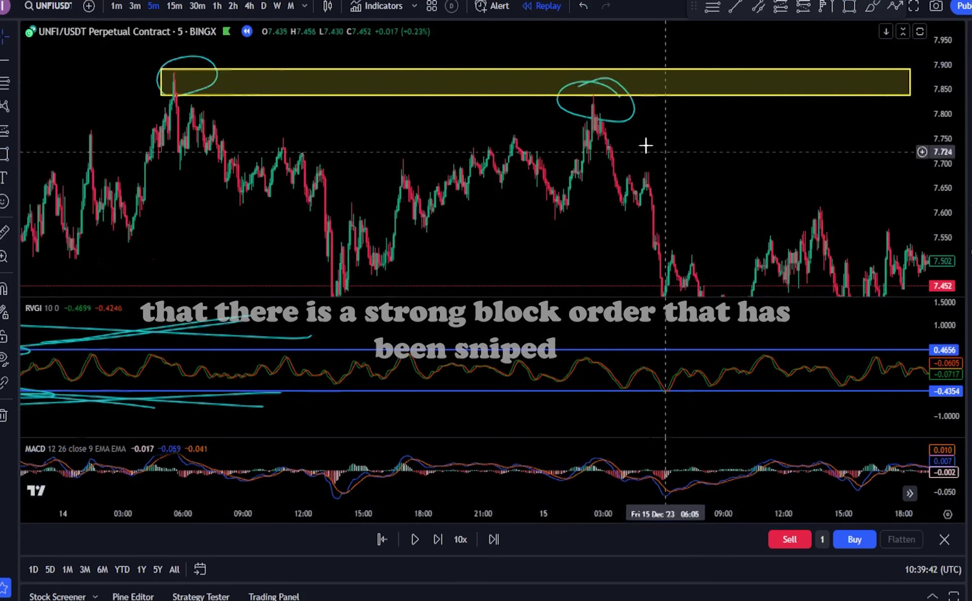
# Step: Circle the 15 Dec peak again at the zone, stretch the RVGI scale and circle the matching RVGI and MACD crossings
pyautogui.scroll(1, 645, 146)
pyautogui.scroll(1, 528, 108)
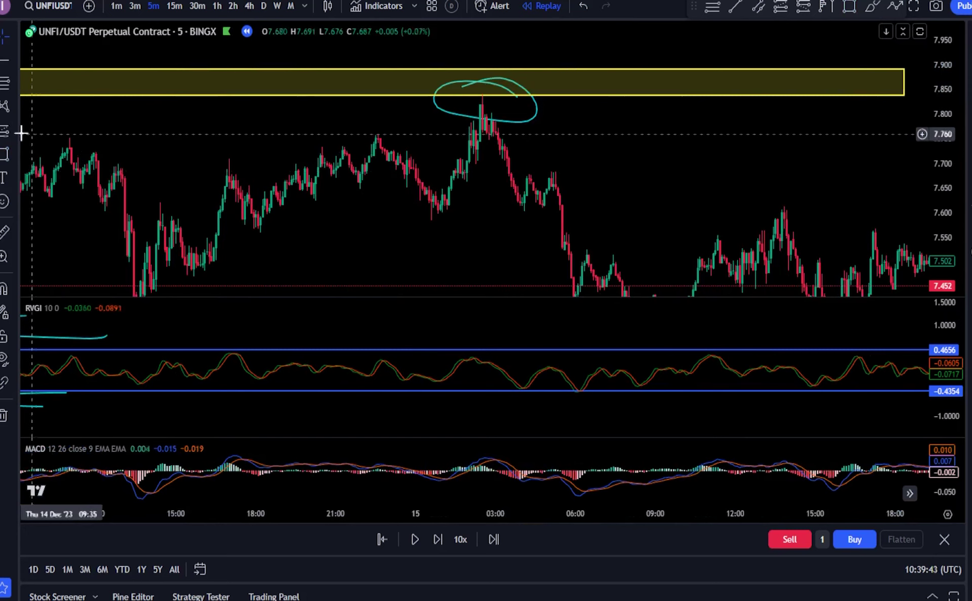
pyautogui.click(17, 159)
pyautogui.click(51, 152)
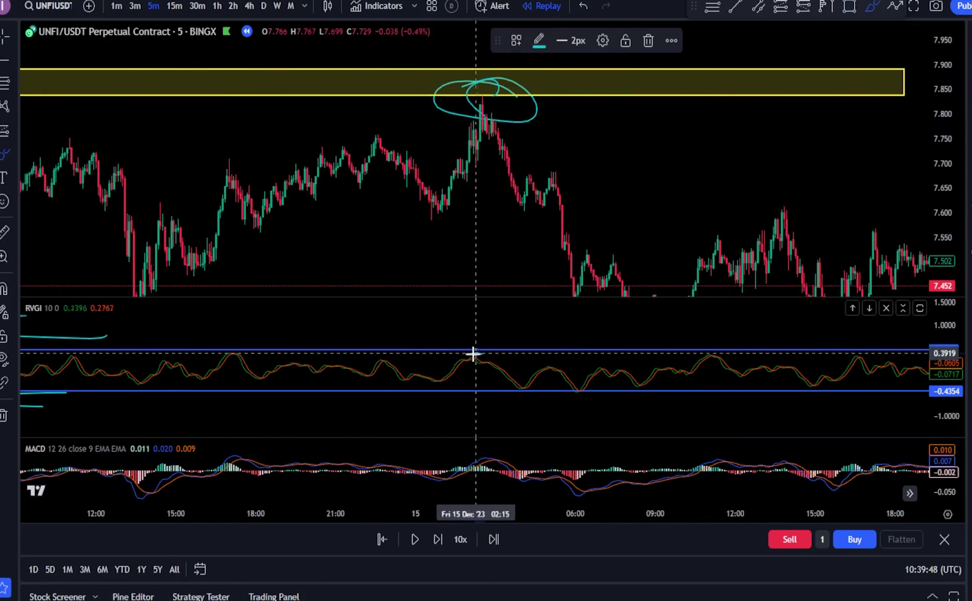
pyautogui.moveTo(952, 391); pyautogui.dragTo(952, 326)
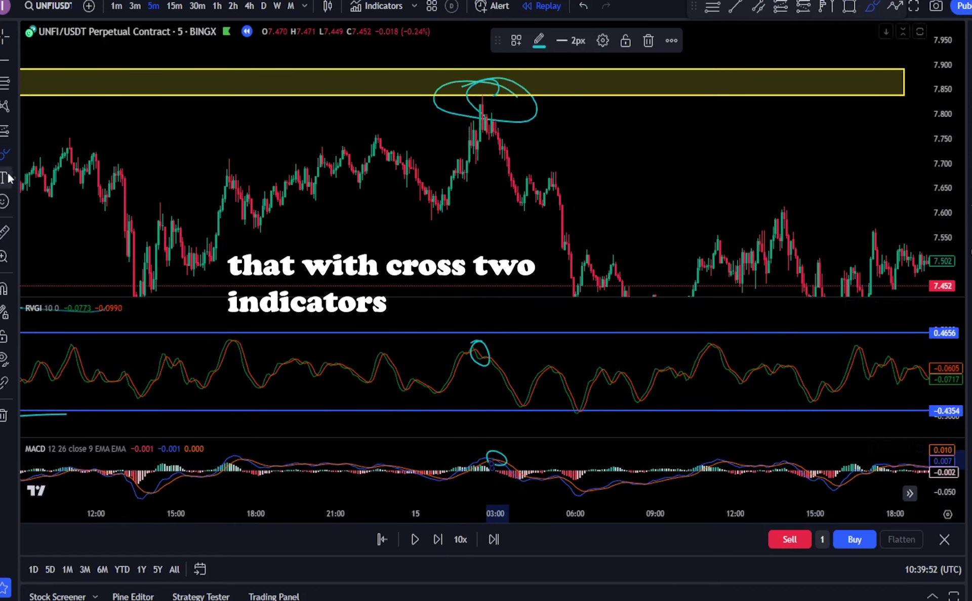
# Step: Place a short position below the 15 Dec peak with entry 7.784, target 7.628 and stop 7.896 above the yellow zone
pyautogui.click(11, 128)
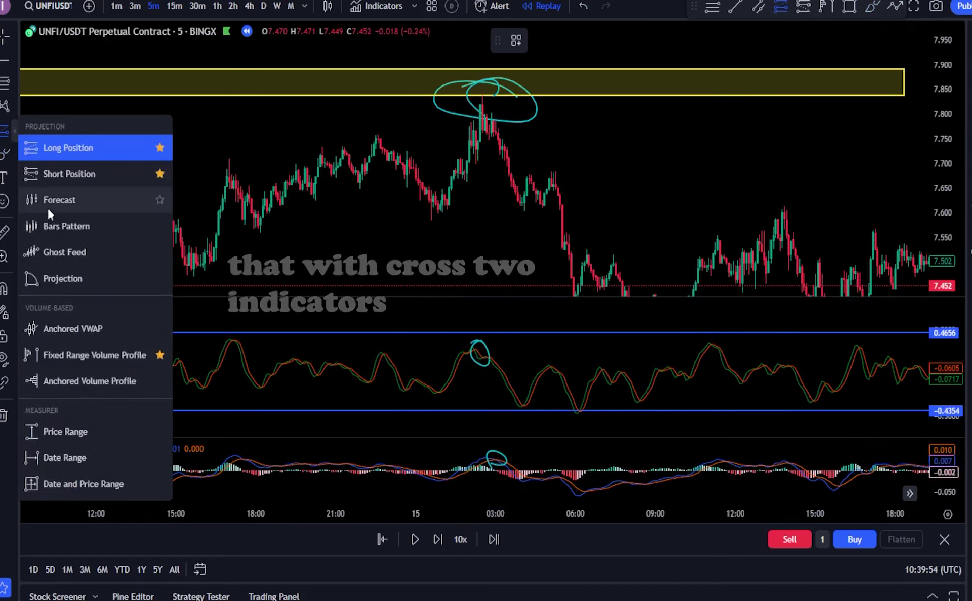
pyautogui.click(58, 173)
pyautogui.click(488, 122)
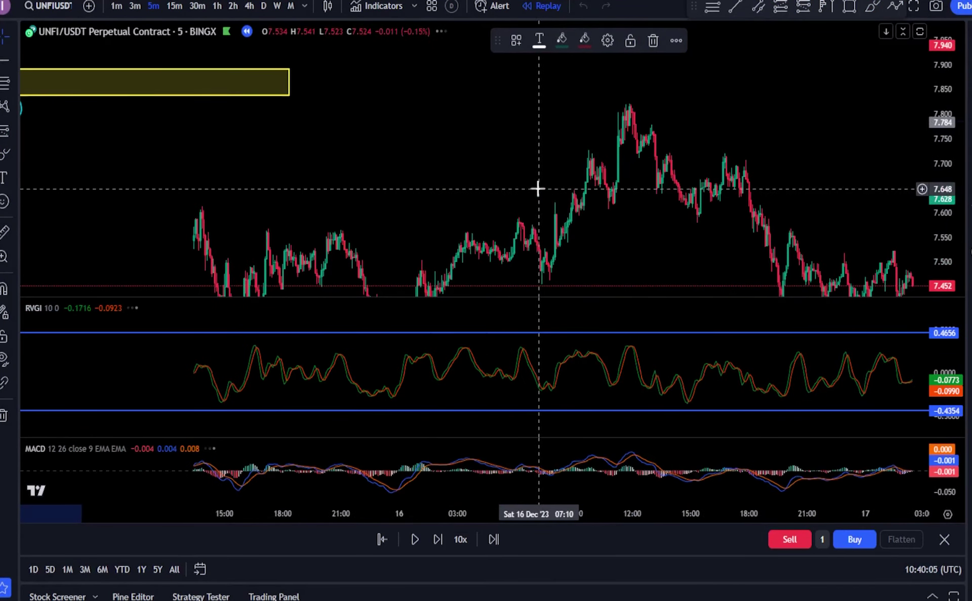
pyautogui.scroll(-3, 538, 189)
pyautogui.moveTo(430, 180); pyautogui.dragTo(700, 233)
pyautogui.scroll(1, 479, 187)
pyautogui.moveTo(454, 84); pyautogui.dragTo(453, 106)
pyautogui.scroll(2, 378, 78)
pyautogui.moveTo(328, 64); pyautogui.dragTo(419, 50)
pyautogui.scroll(2, 525, 202)
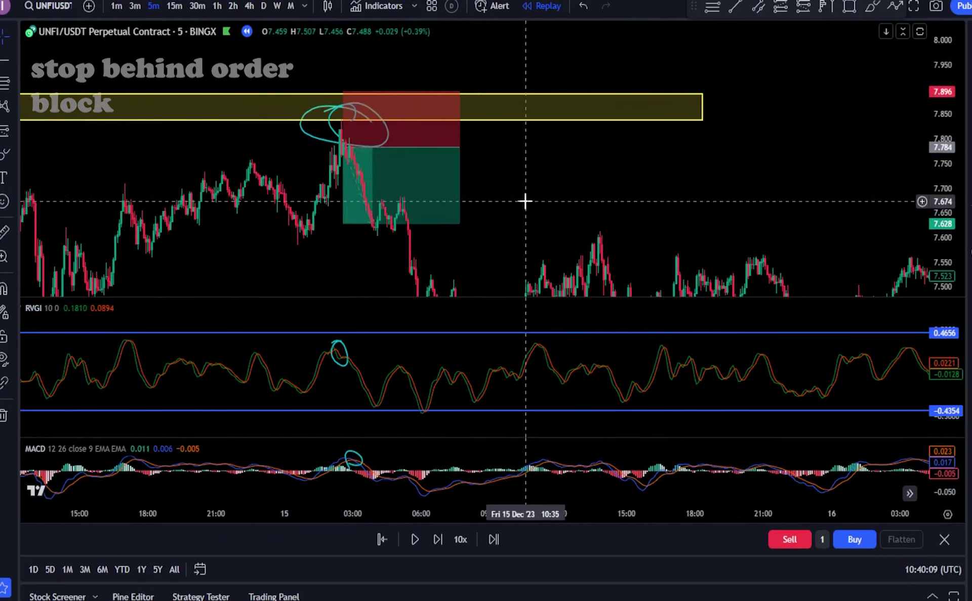
# Step: Lower the target of the short position below the 15 Dec peak to about 7.369
pyautogui.scroll(-3, 525, 202)
pyautogui.moveTo(451, 210); pyautogui.dragTo(475, 88)
pyautogui.click(528, 101)
pyautogui.moveTo(529, 101); pyautogui.dragTo(534, 228)
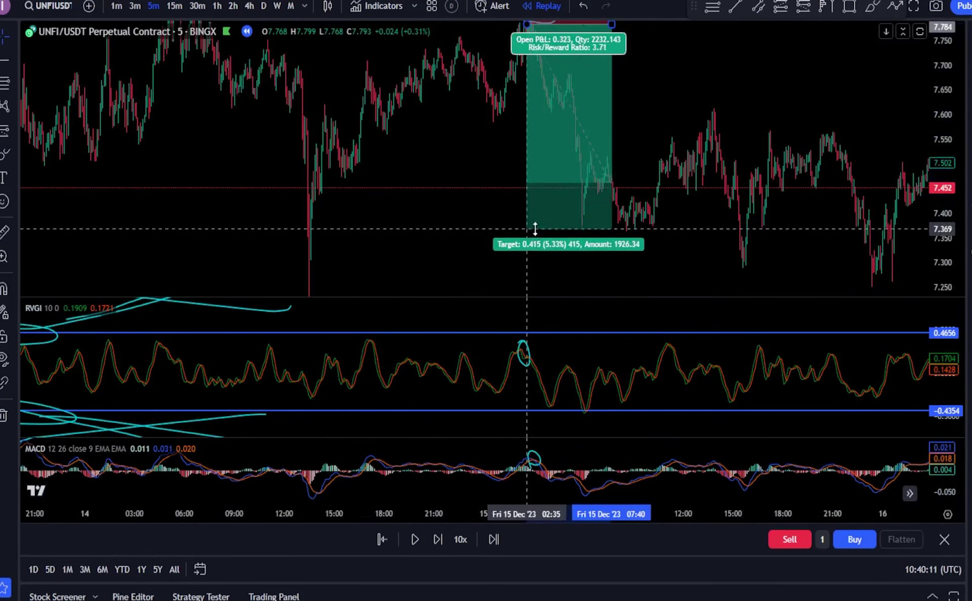
# Step: Draw a horizontal ray at 7.341 from the 14 Dec low at 13:40 and extend the short position's target to 7.330
pyautogui.scroll(3, 570, 147)
pyautogui.moveTo(571, 147); pyautogui.dragTo(640, 143)
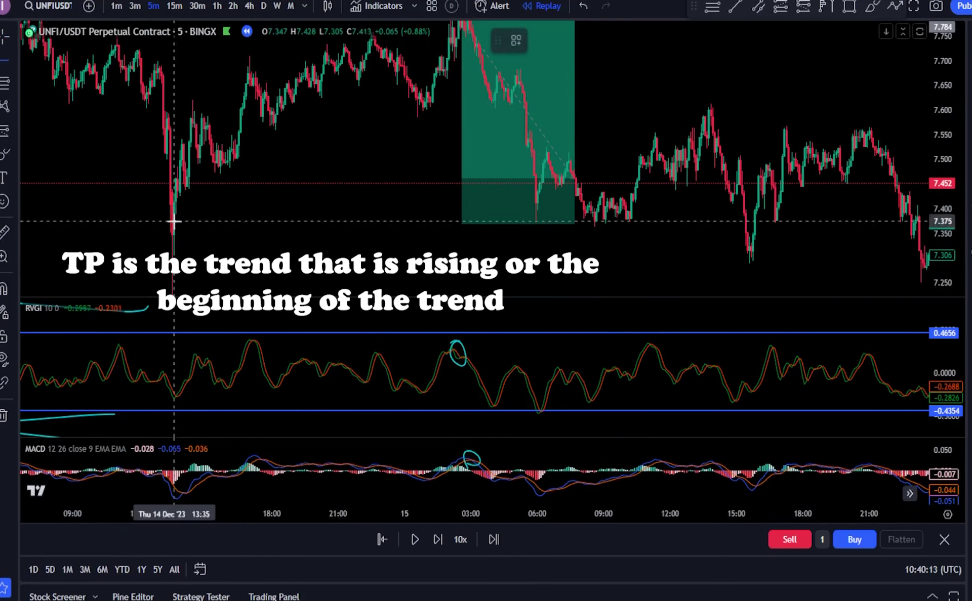
pyautogui.click(176, 238)
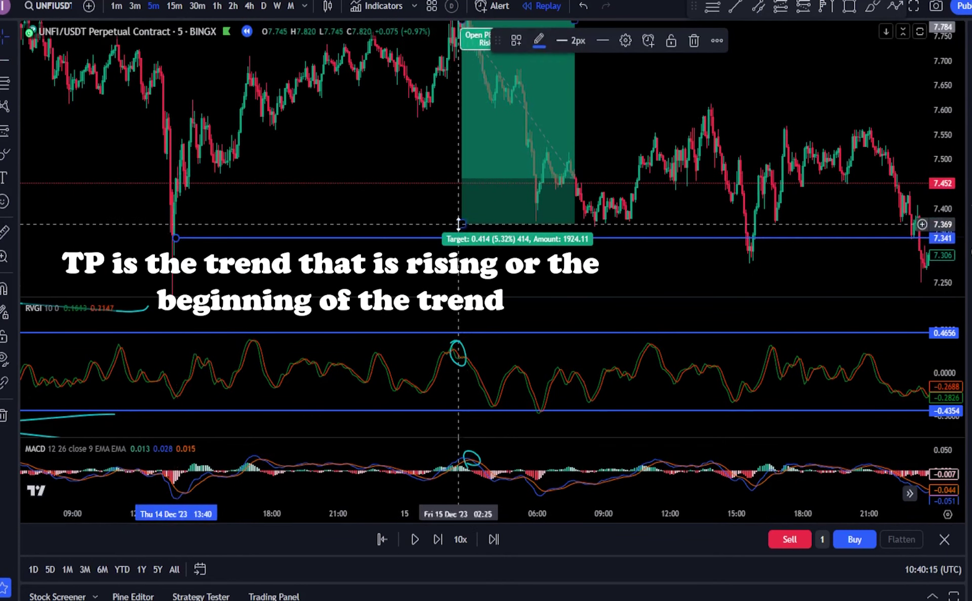
pyautogui.moveTo(459, 224); pyautogui.dragTo(463, 243)
pyautogui.moveTo(600, 95); pyautogui.dragTo(636, 134)
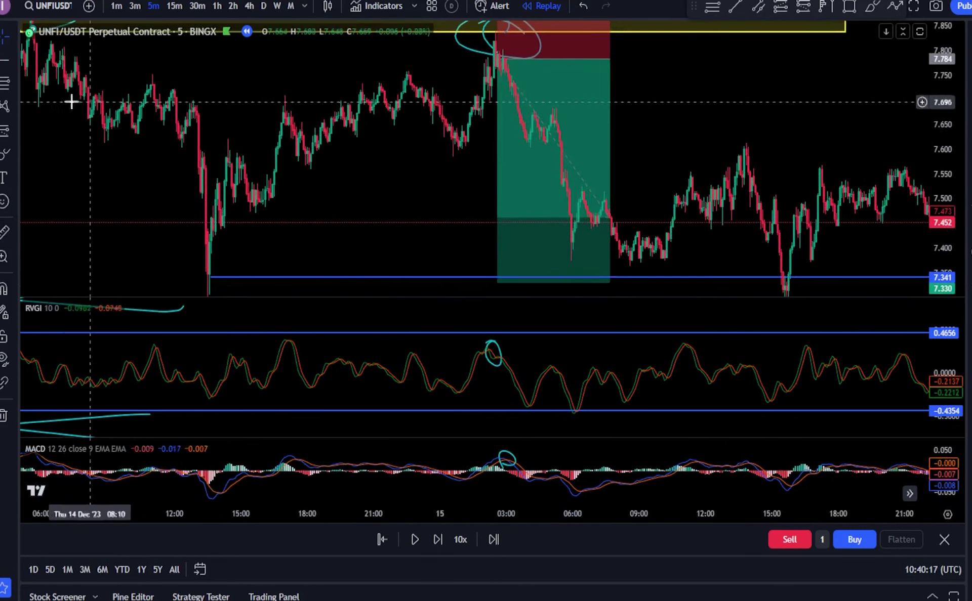
# Step: Add a horizontal ray at 7.585 starting from the low near 18:00 on 14 Dec
pyautogui.click(5, 60)
pyautogui.click(315, 157)
pyautogui.moveTo(735, 104); pyautogui.dragTo(746, 151)
pyautogui.scroll(1, 624, 144)
pyautogui.moveTo(191, 136); pyautogui.dragTo(163, 92)
# Step: Draw a falling trend line from 7.803 to 7.464 off the 15 Dec peak and a short rising one from 7.591 to 7.651
pyautogui.click(15, 60)
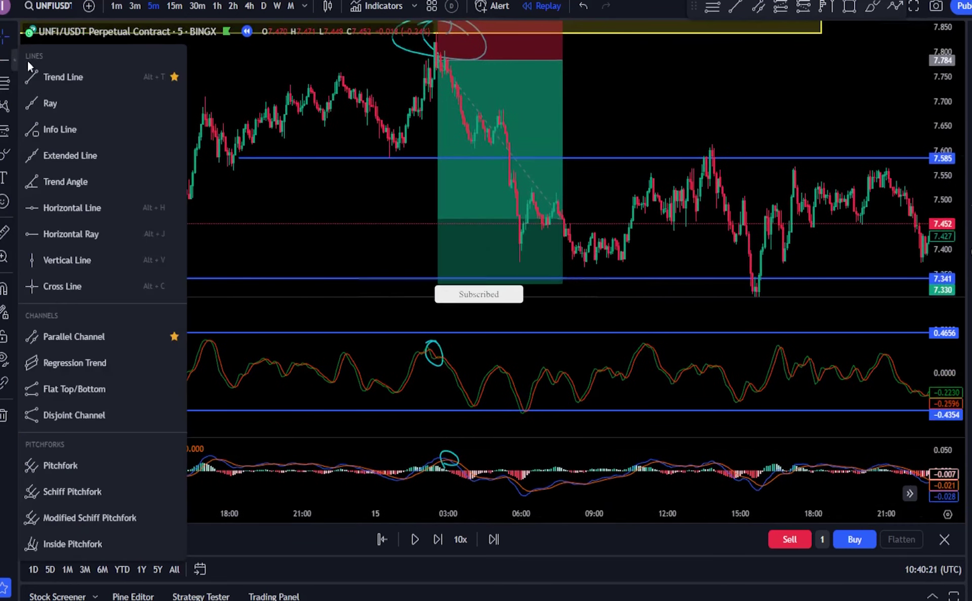
pyautogui.click(123, 76)
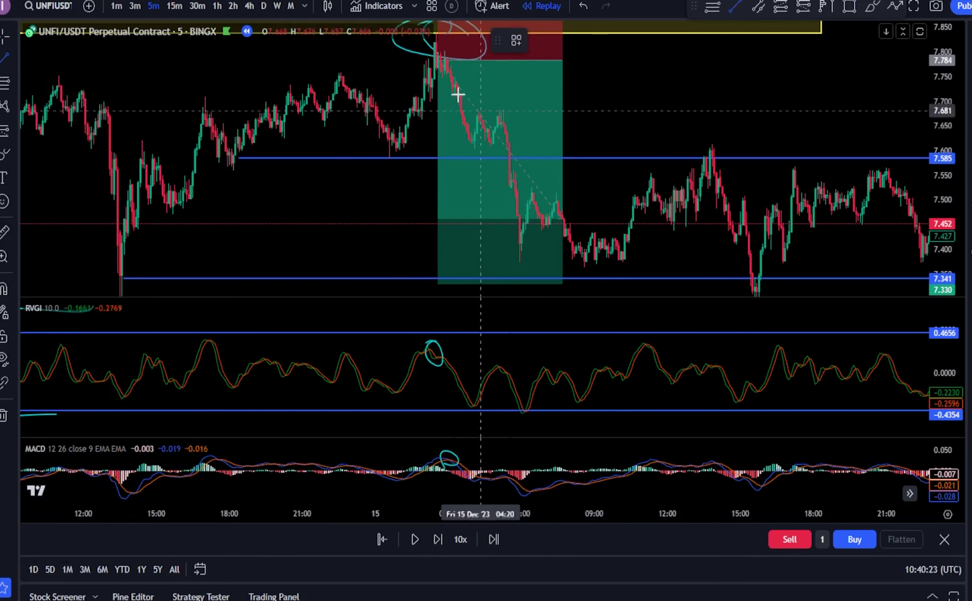
pyautogui.click(441, 49)
pyautogui.click(631, 216)
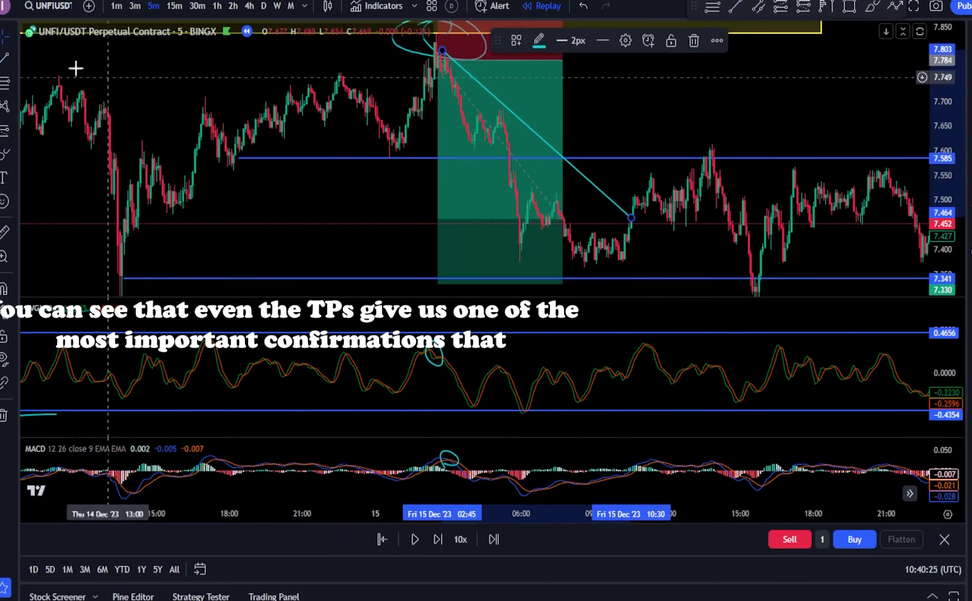
pyautogui.click(5, 58)
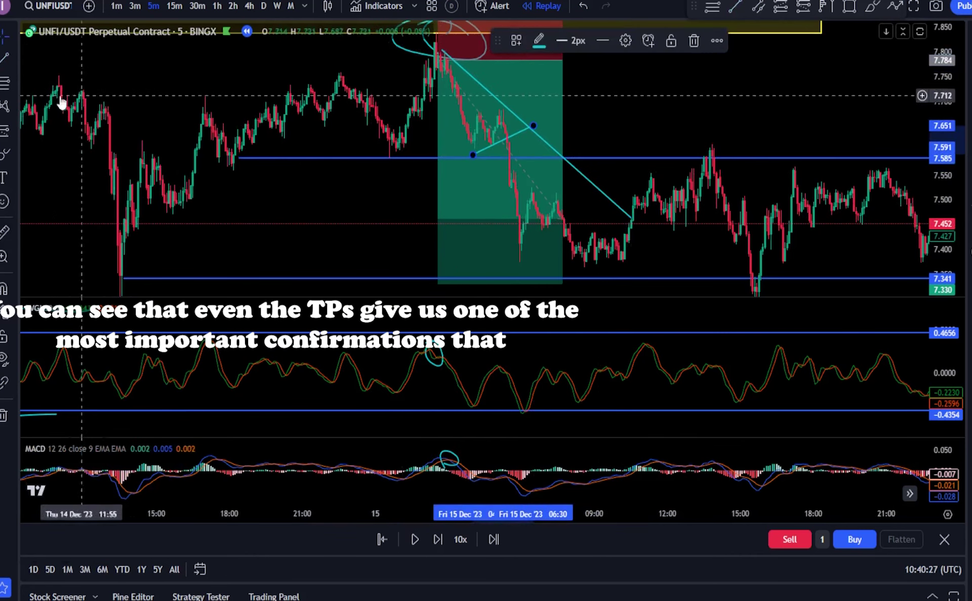
# Step: Place a second short position at the rising trend line's break with entry 7.613, stop 7.681 and target about 7.330
pyautogui.click(5, 132)
pyautogui.click(503, 144)
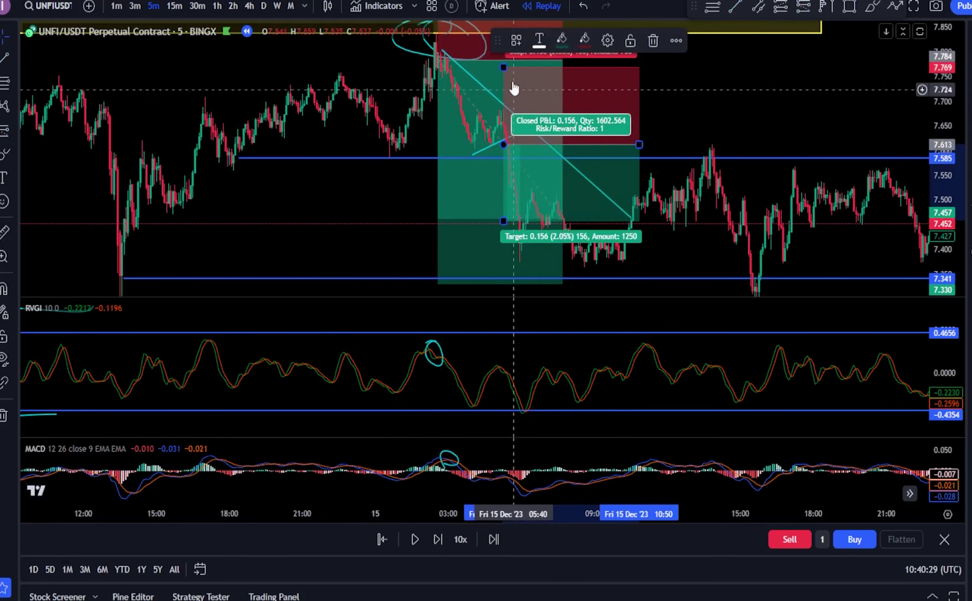
pyautogui.moveTo(503, 67); pyautogui.dragTo(504, 110)
pyautogui.moveTo(503, 220); pyautogui.dragTo(514, 285)
# Step: Mark the pullback high near 05:00 on 15 Dec freehand, beside the second short position's entry
pyautogui.click(4, 154)
pyautogui.moveTo(501, 124); pyautogui.dragTo(490, 115)
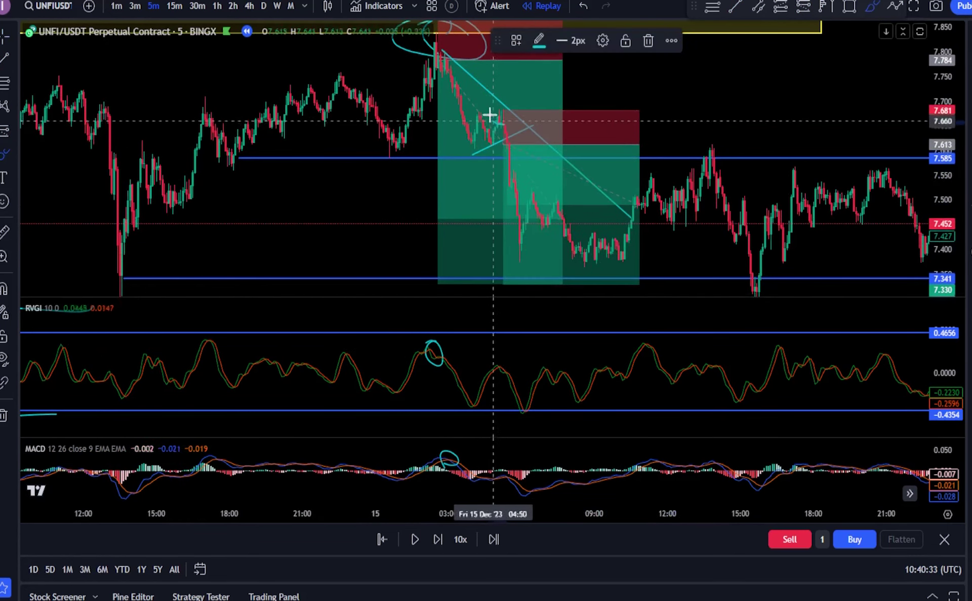